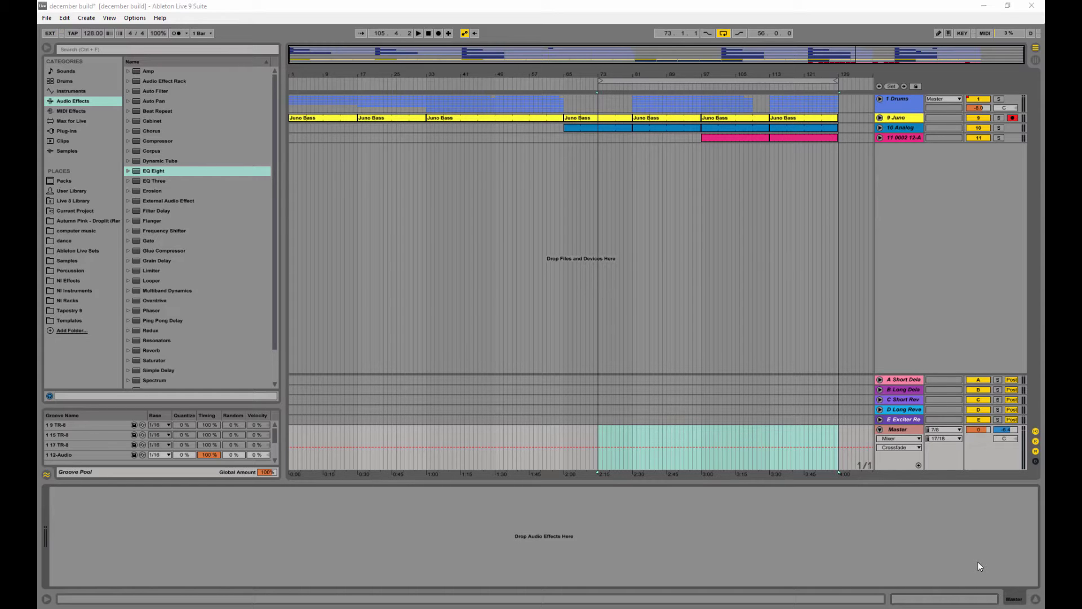
Step: Start playback from bar 73 and add an EQ Eight to the Master track
left_click(600, 431)
left_click(596, 434)
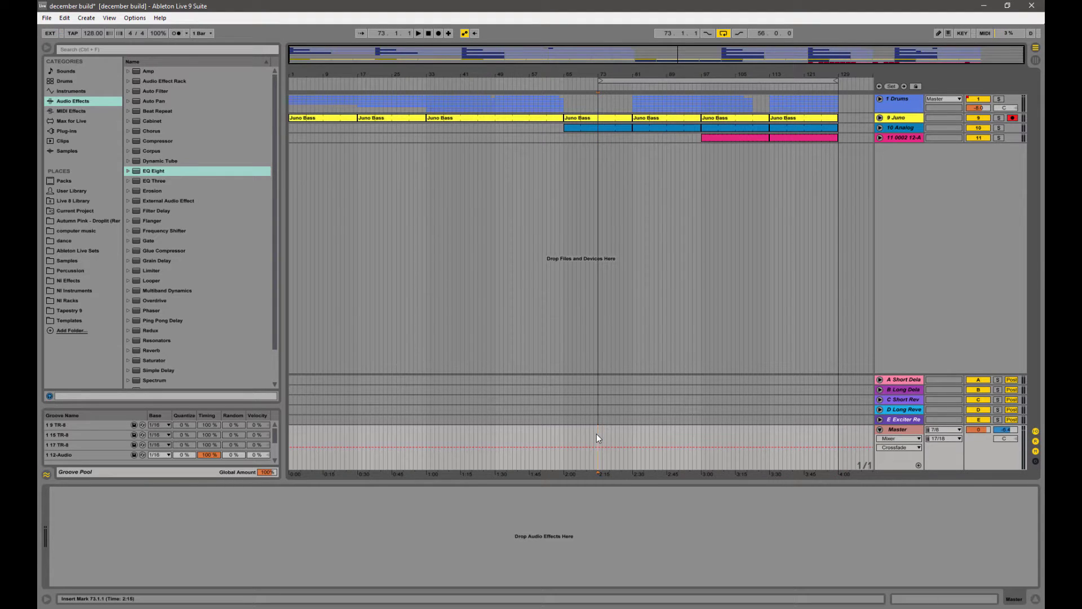
key("space")
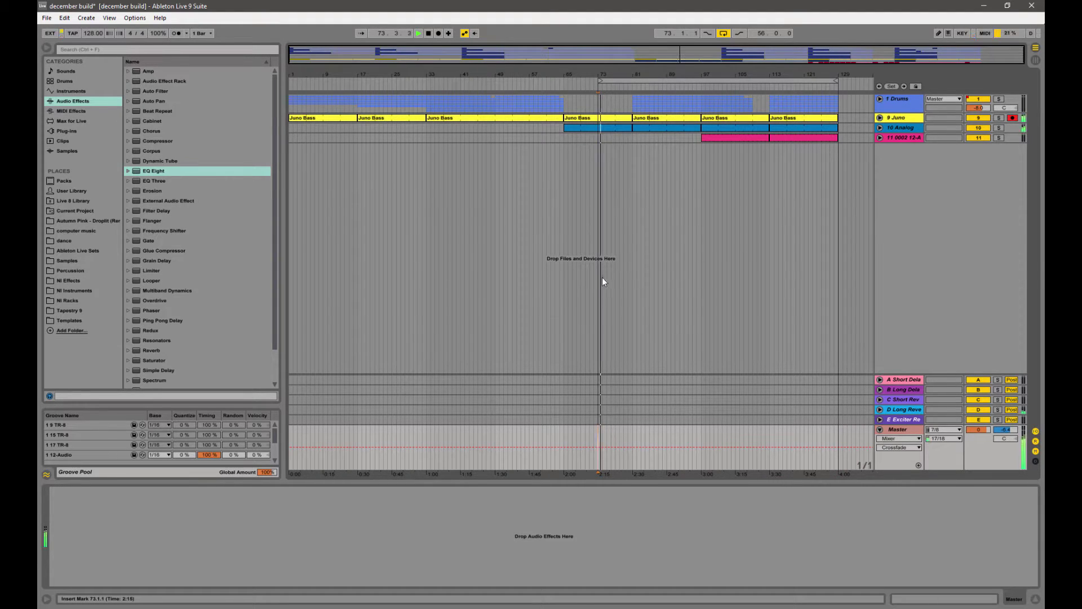
left_click_drag(164, 174, 302, 539)
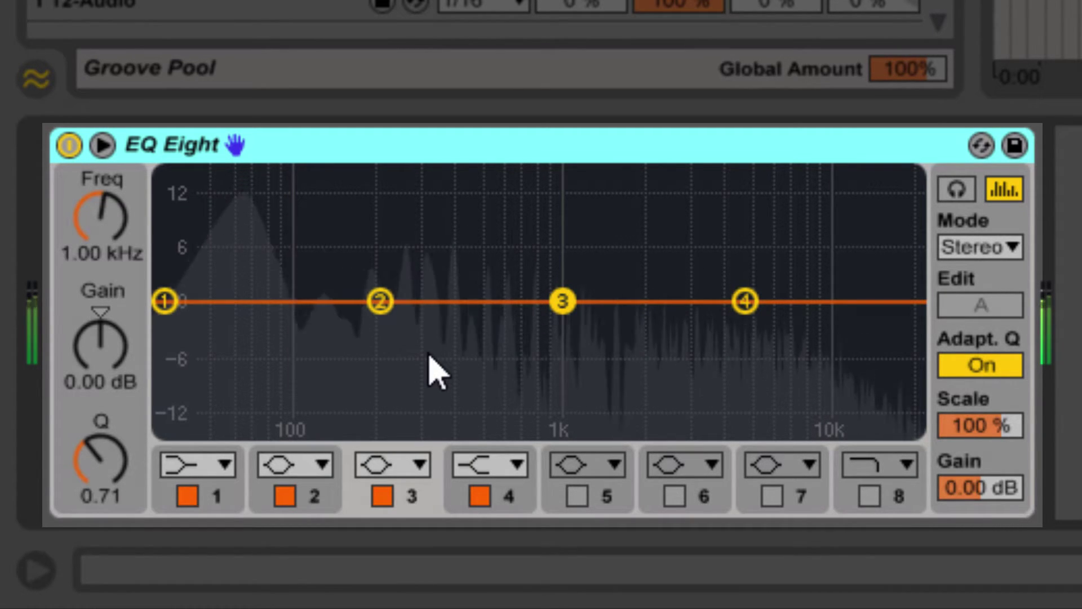
Step: Set EQ band 1 to 62.4 Hz with a 2.86 dB boost and Q 1.05
left_click(233, 510)
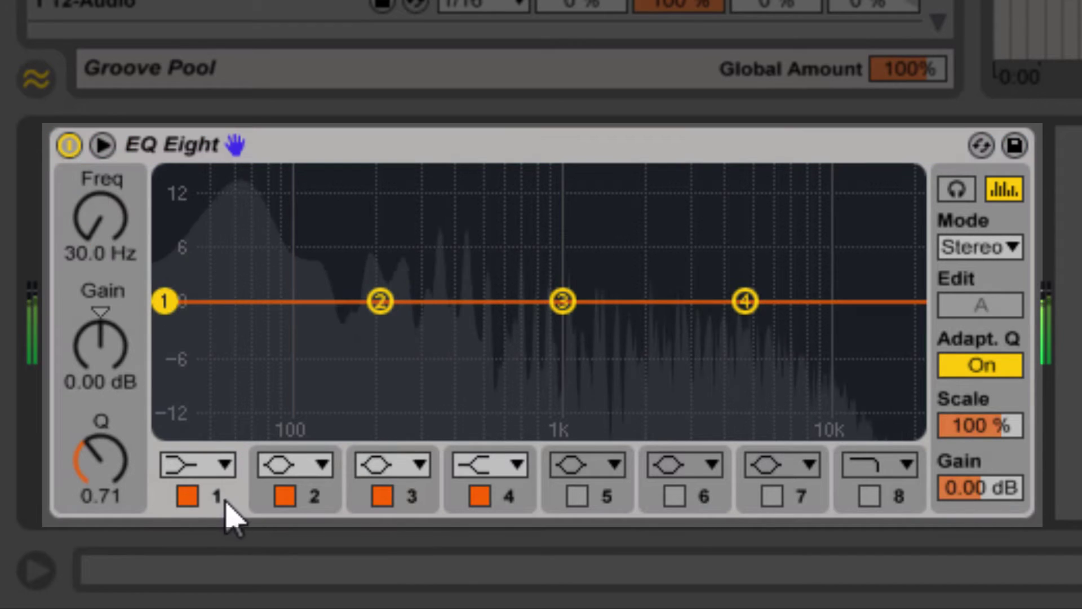
left_click(100, 222)
key("Up")
key("Up")
key("Up")
key("Up")
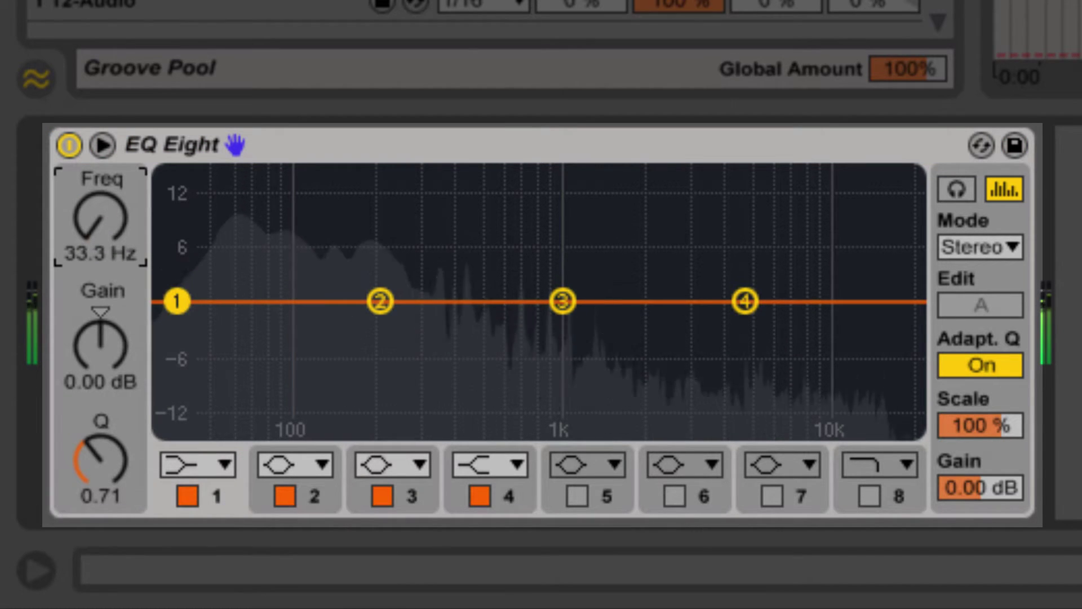
key("Up")
key("Up")
key("Up")
key("Up")
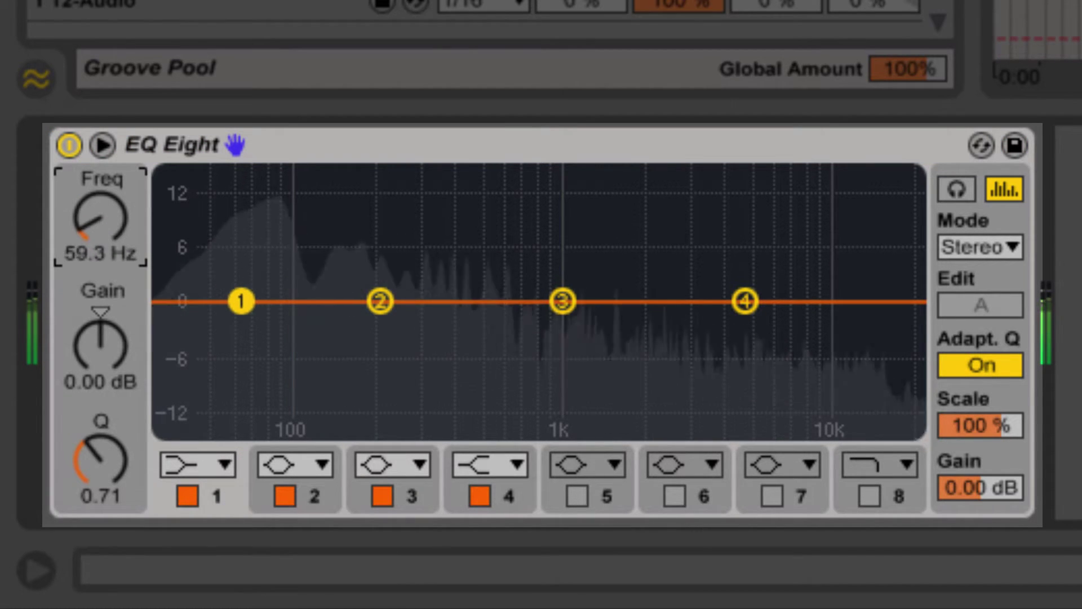
left_click(103, 345)
key("Up")
key("Up")
key("Up")
key("Up")
key("Up")
key("Up")
key("Up")
key("Up")
key("Up")
key("Up")
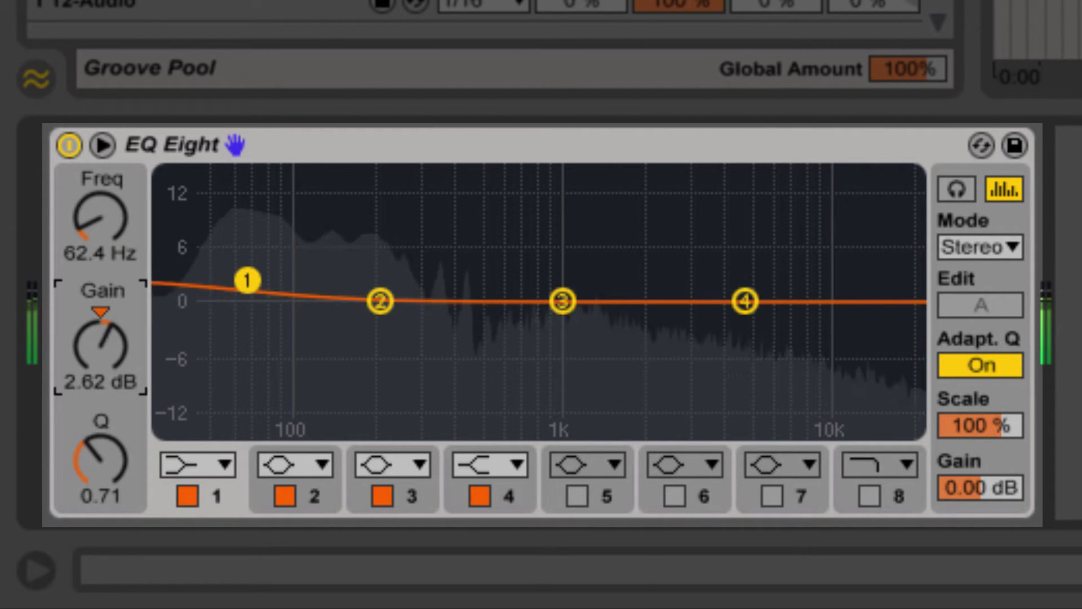
key("Up")
key("Up")
key("Up")
key("Up")
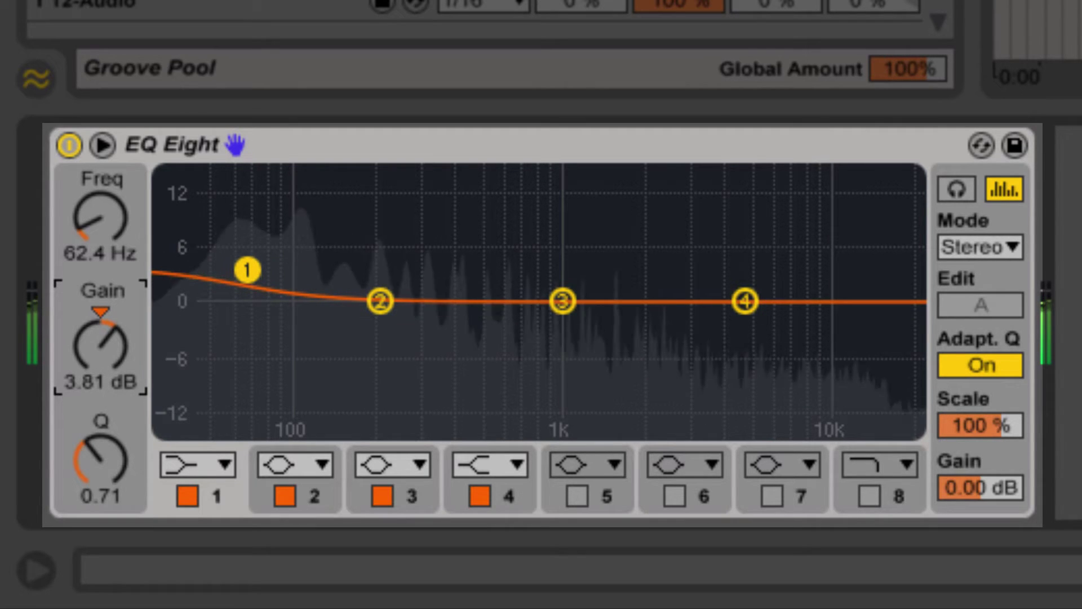
left_click_drag(107, 345, 93, 380)
left_click_drag(99, 472, 99, 451)
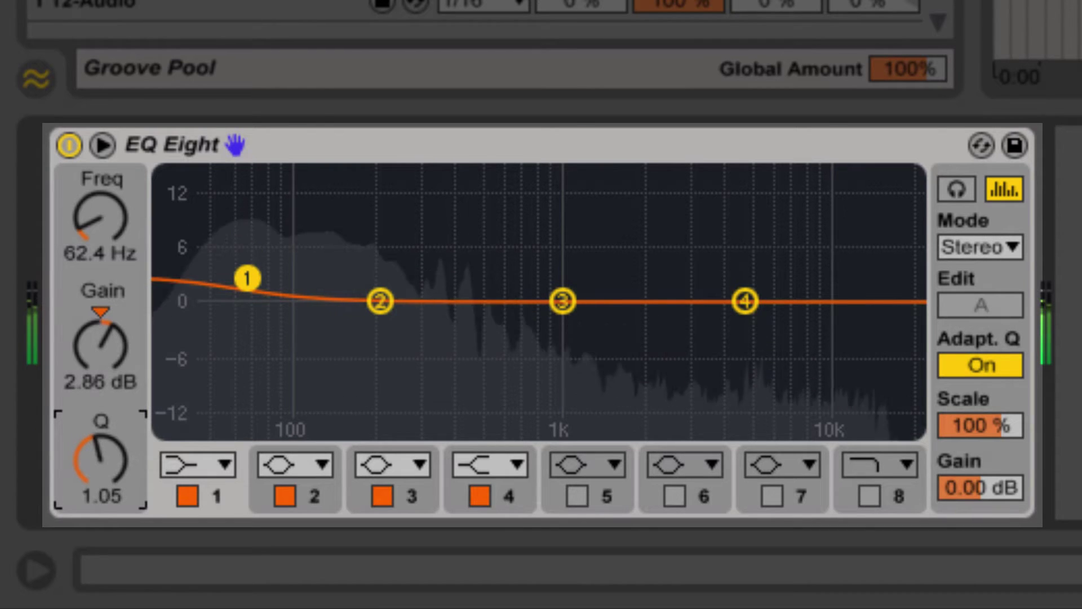
Step: Make EQ band 2 a narrow bump at 130 Hz, gain 2.14 dB, Q 2.94
left_click(382, 302)
left_click_drag(100, 217, 101, 232)
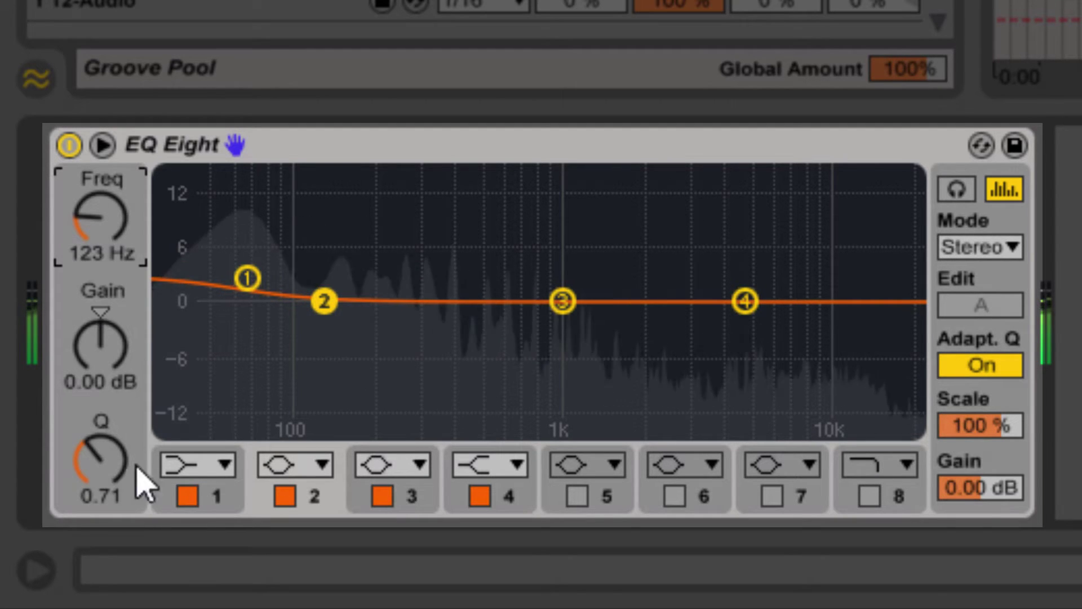
left_click_drag(110, 361, 110, 341)
left_click_drag(113, 495, 114, 457)
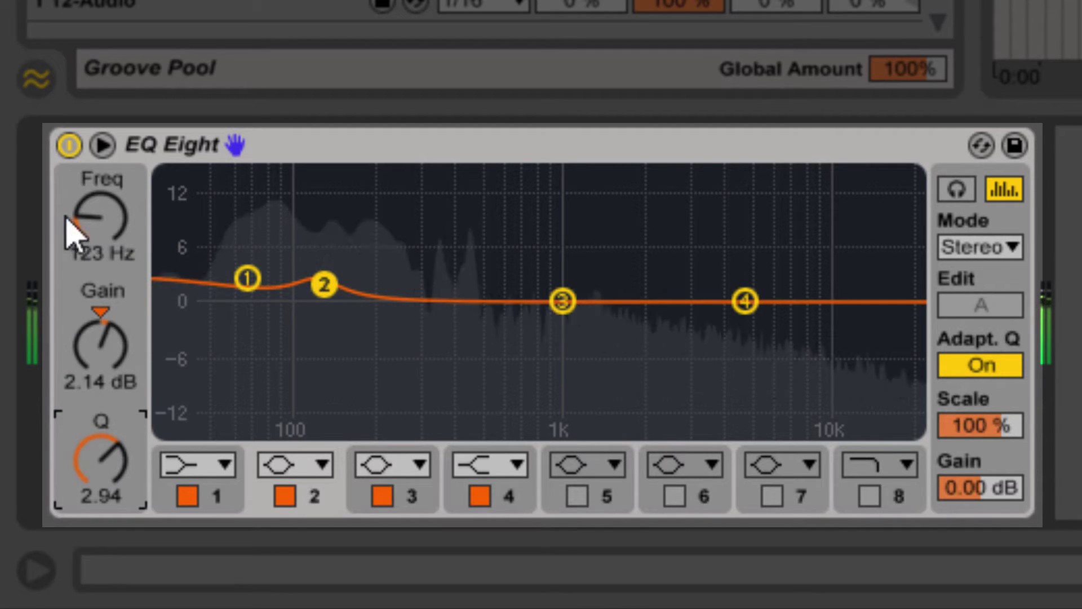
left_click_drag(102, 222, 101, 219)
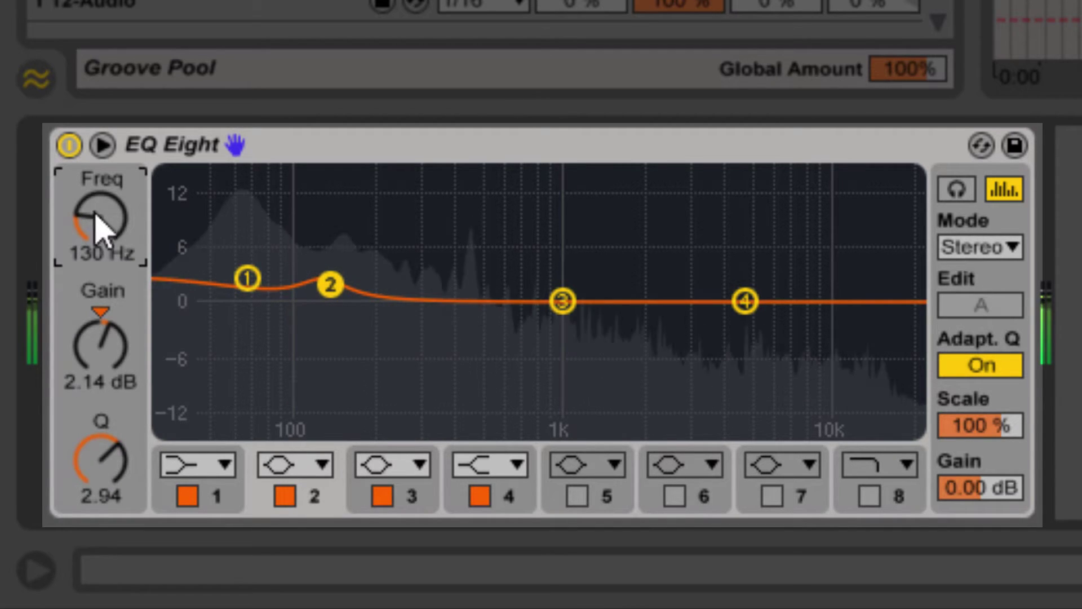
Step: Lift band 3 at 1 kHz by 1.90 dB and band 4 at 5 kHz by 1.43 dB
left_click(562, 301)
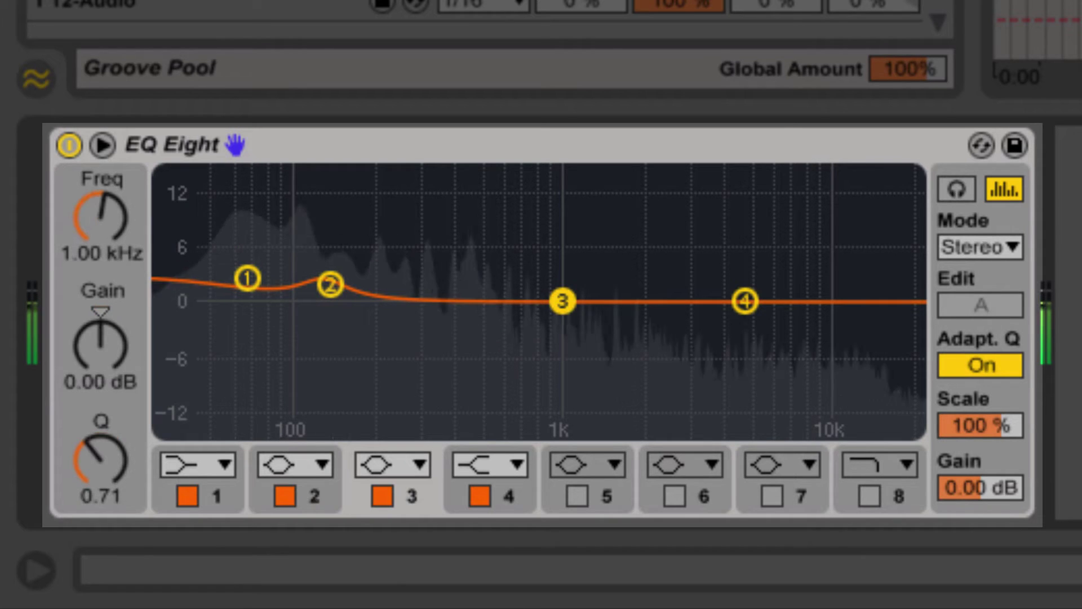
left_click_drag(89, 364, 89, 349)
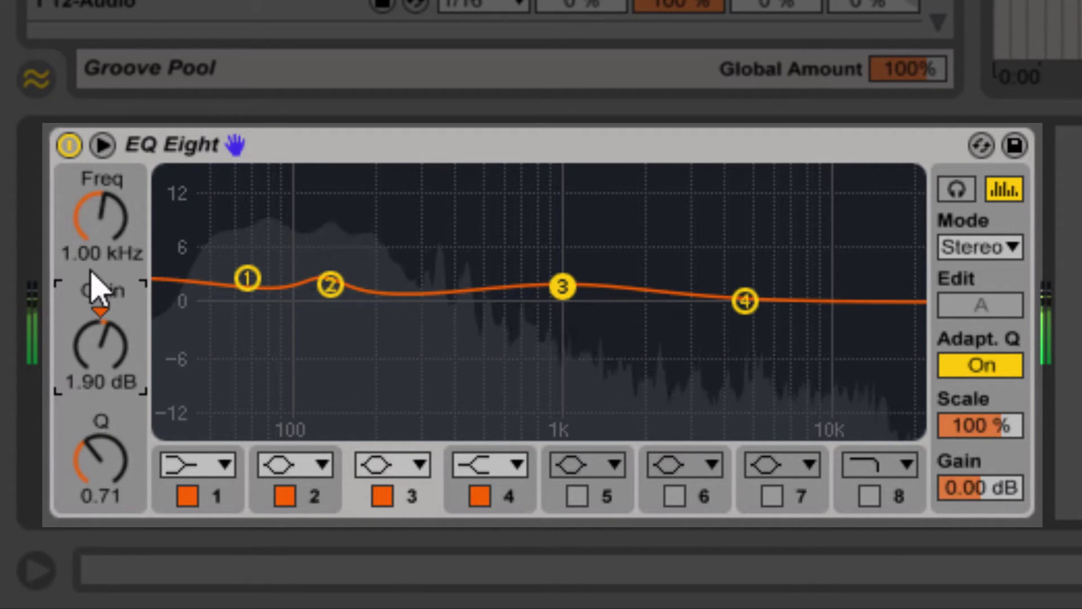
left_click(747, 307)
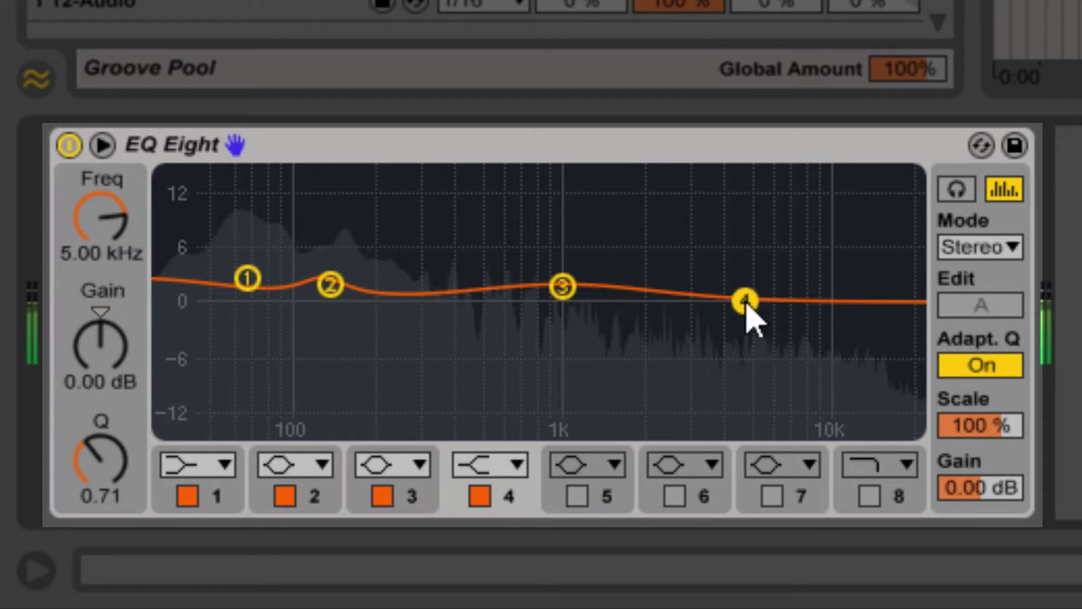
left_click_drag(115, 321, 101, 350)
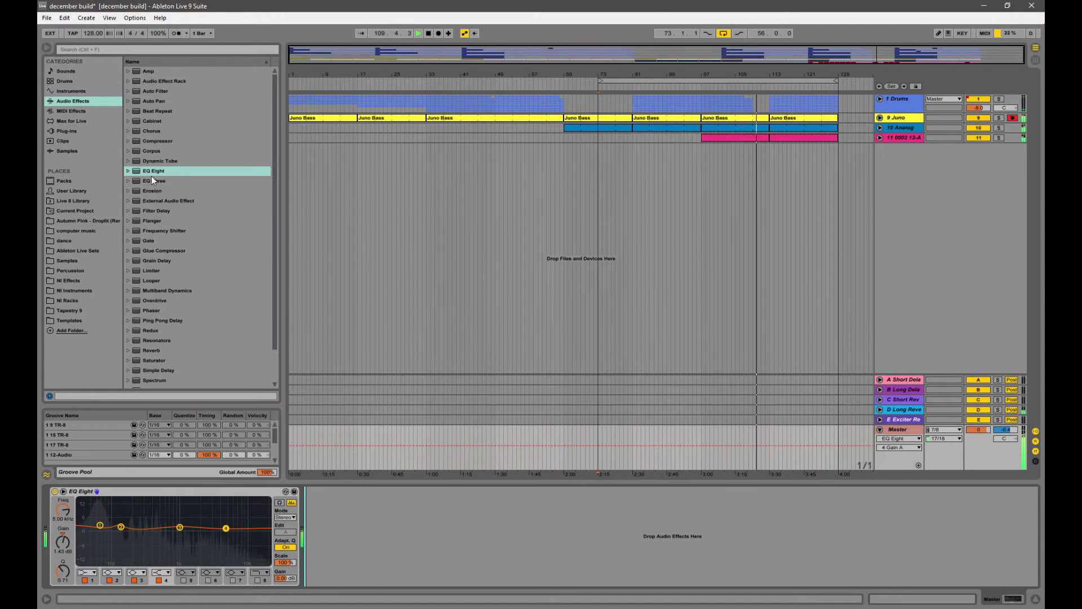
Step: Add a second Master EQ Eight with band 1 as a 48 dB low cut at 40 Hz, Q 1.00
left_click_drag(148, 172, 379, 531)
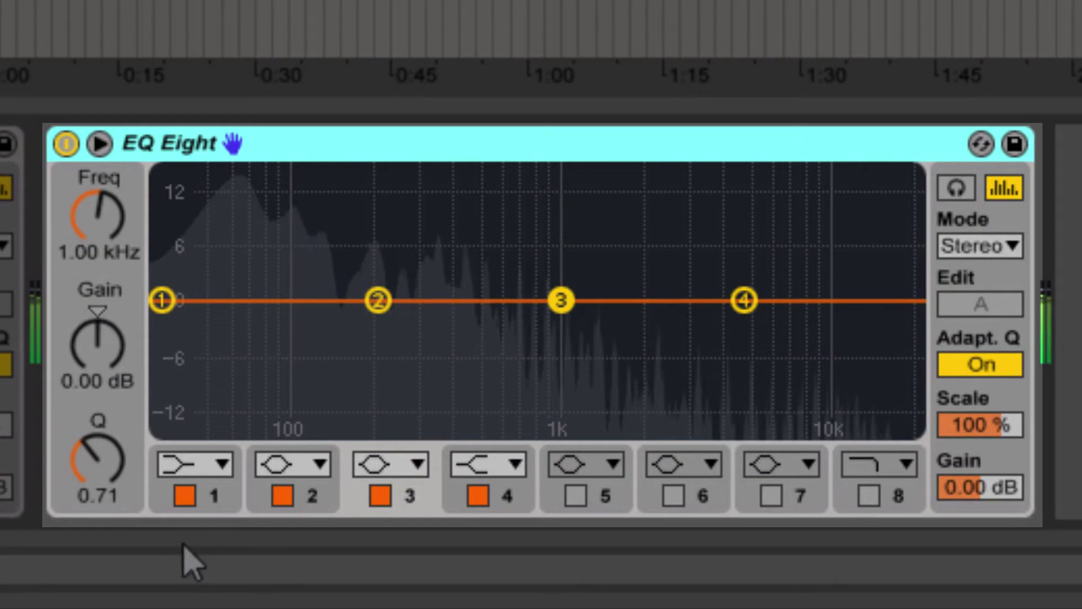
left_click(186, 468)
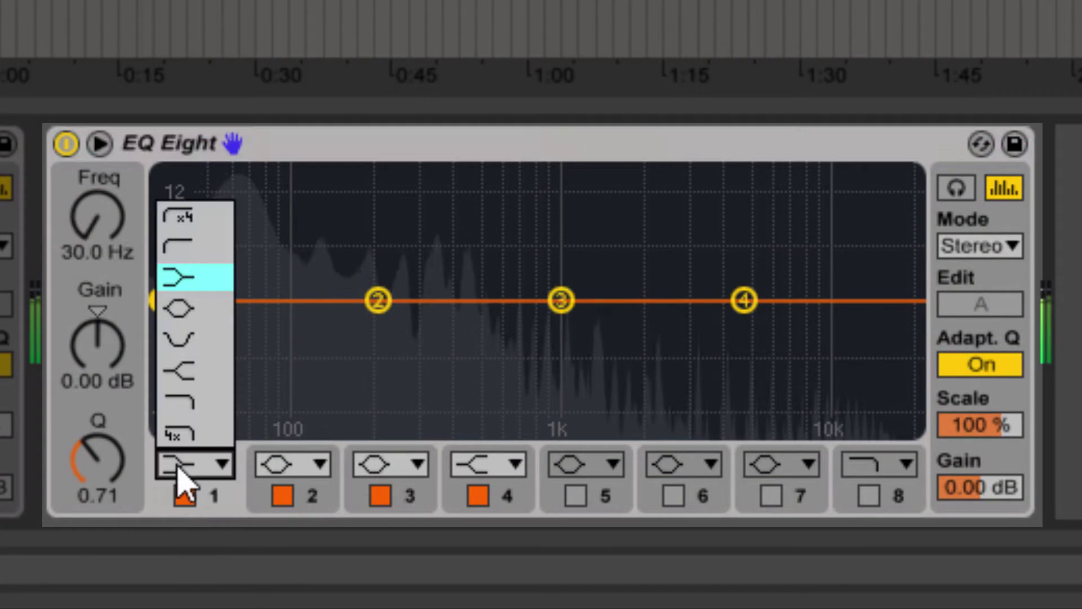
left_click(208, 220)
left_click(98, 219)
type("40")
key("Return")
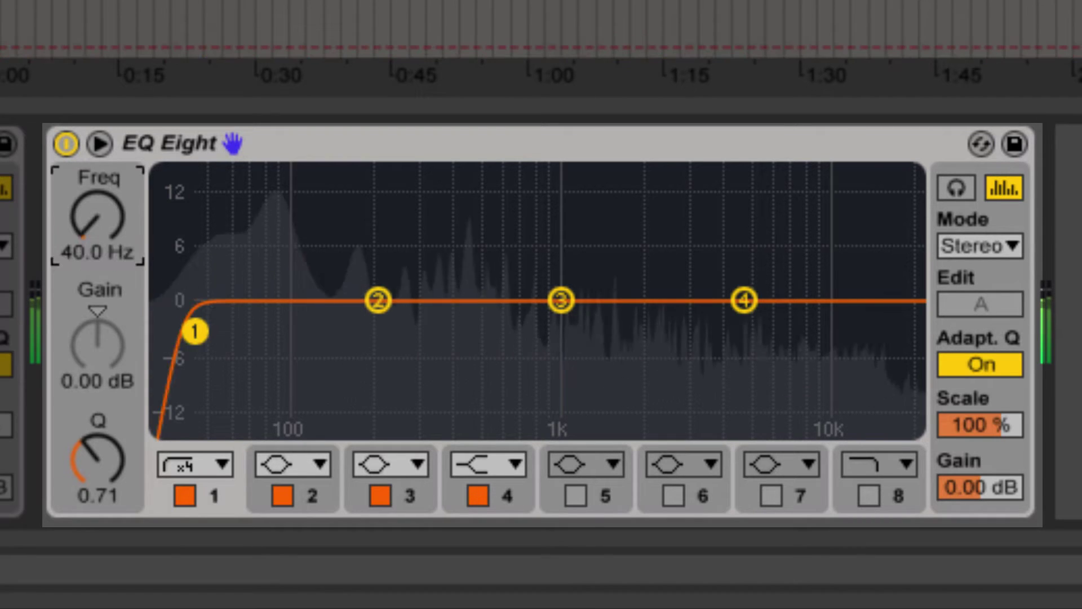
left_click(100, 491)
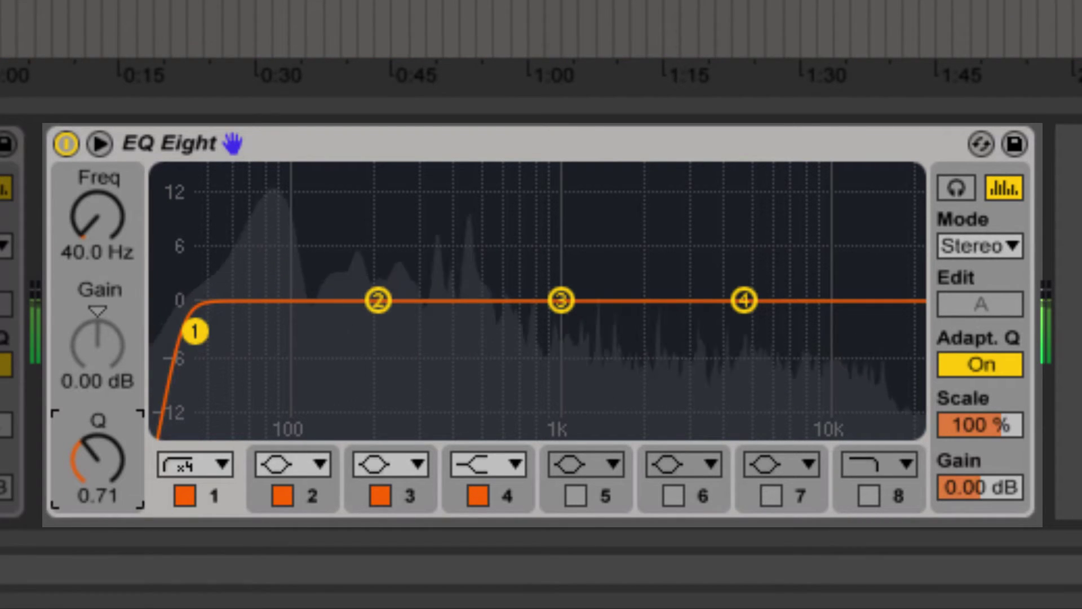
type("1")
key("Return")
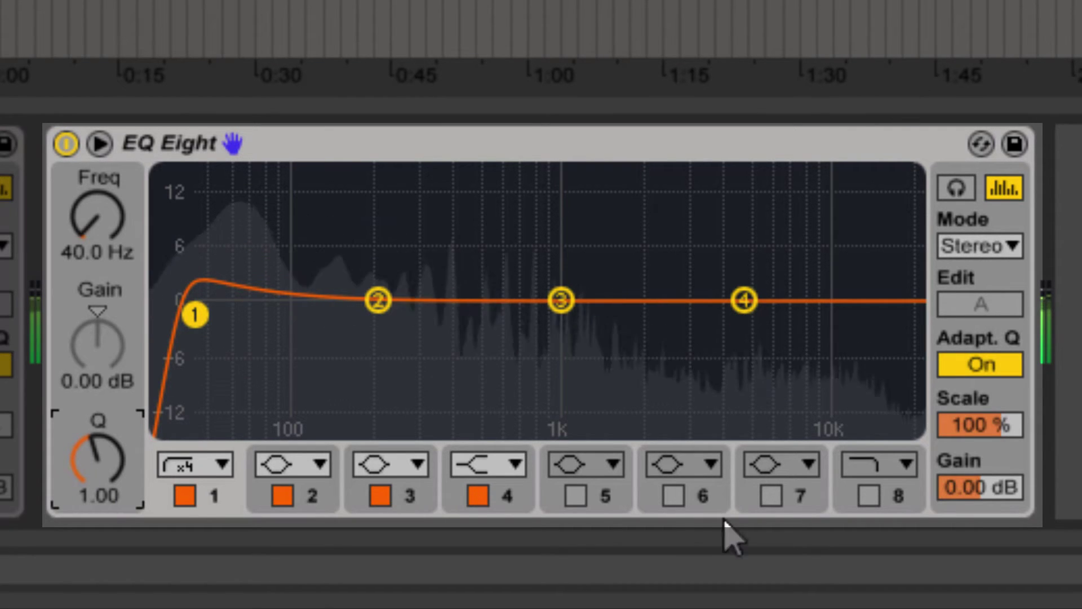
Step: Make band 4 of the second EQ Eight a steep low-pass at 20000 Hz
left_click(515, 464)
left_click(514, 438)
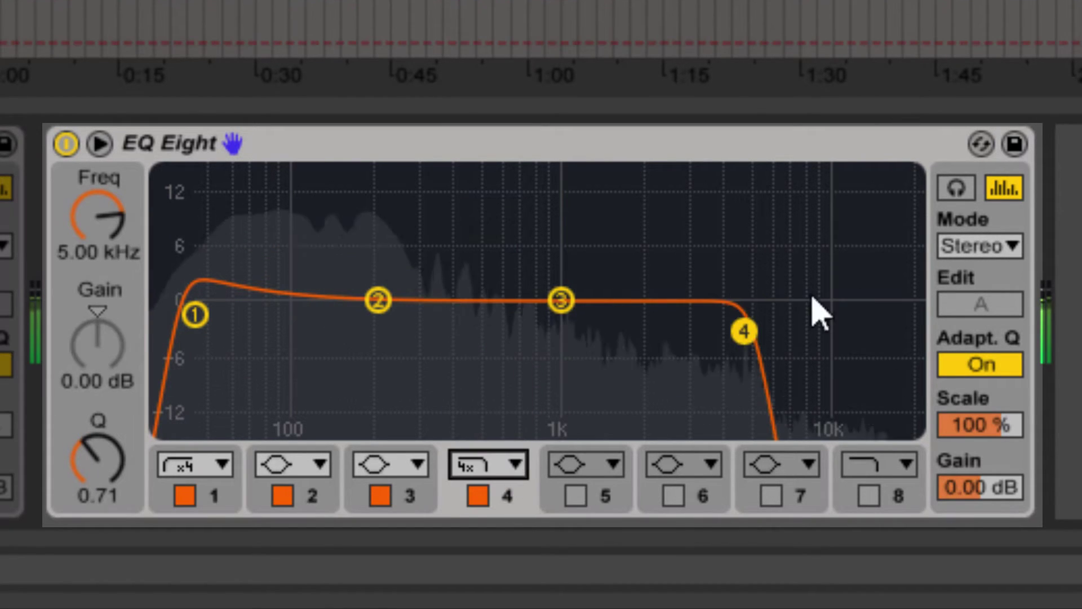
left_click_drag(103, 252, 103, 204)
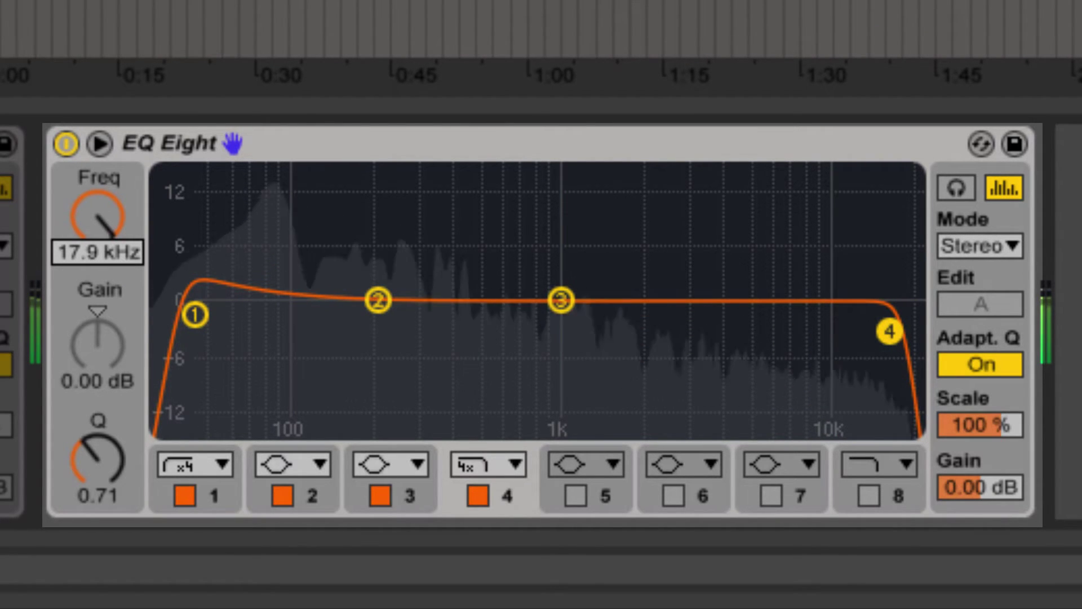
left_click_drag(121, 217, 121, 218)
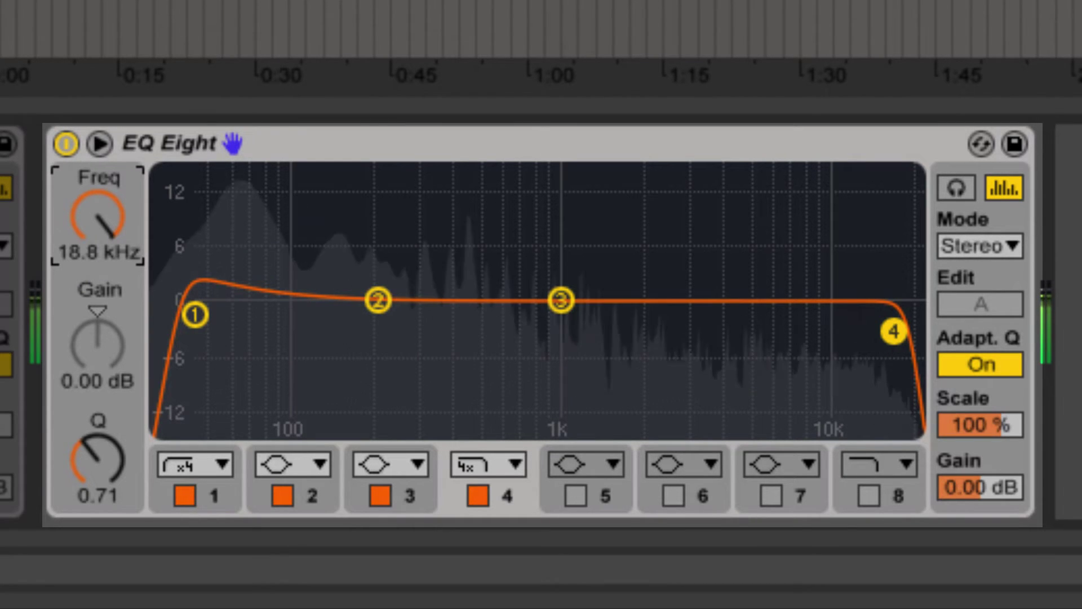
type("20000")
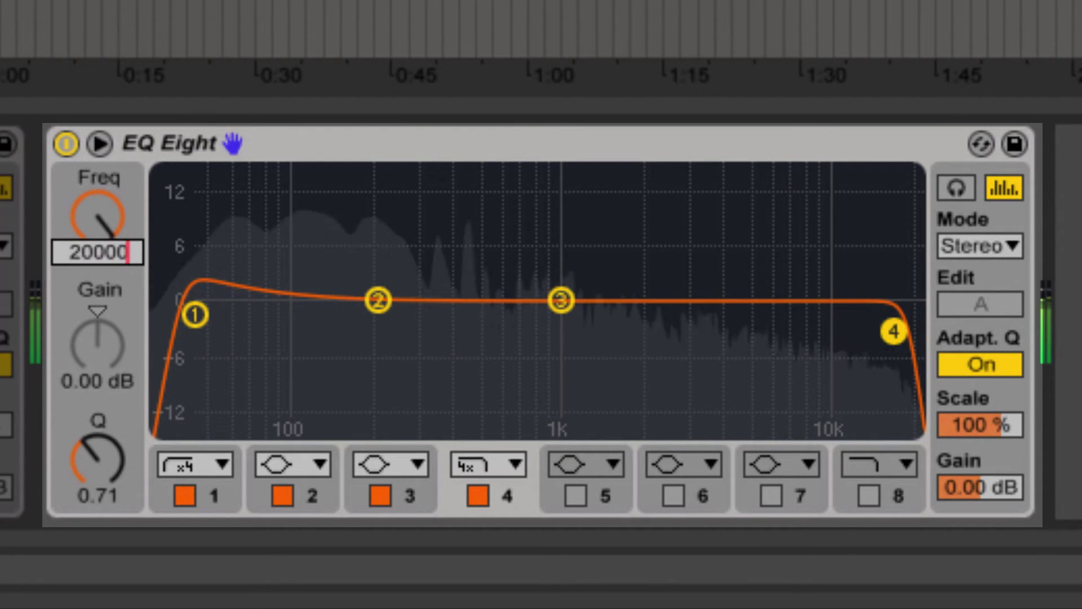
key("Return")
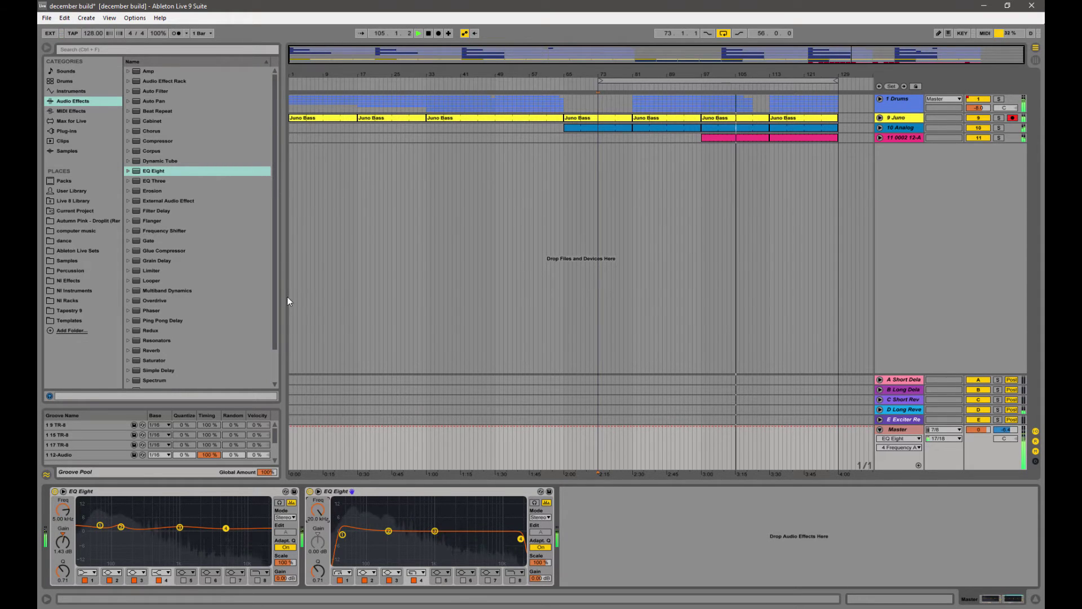
Step: Add the A Bit Warmer Saturator after the EQs with Sinoid Fold, Drive 5 dB, Output -5 dB
scroll(197, 330, "down", 2)
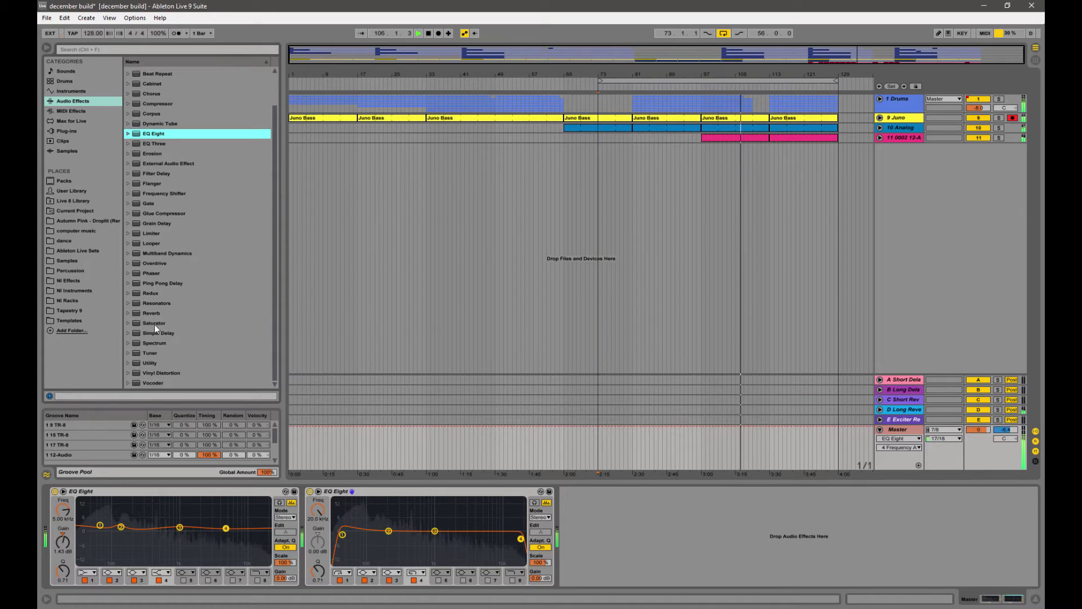
left_click_drag(163, 323, 656, 543)
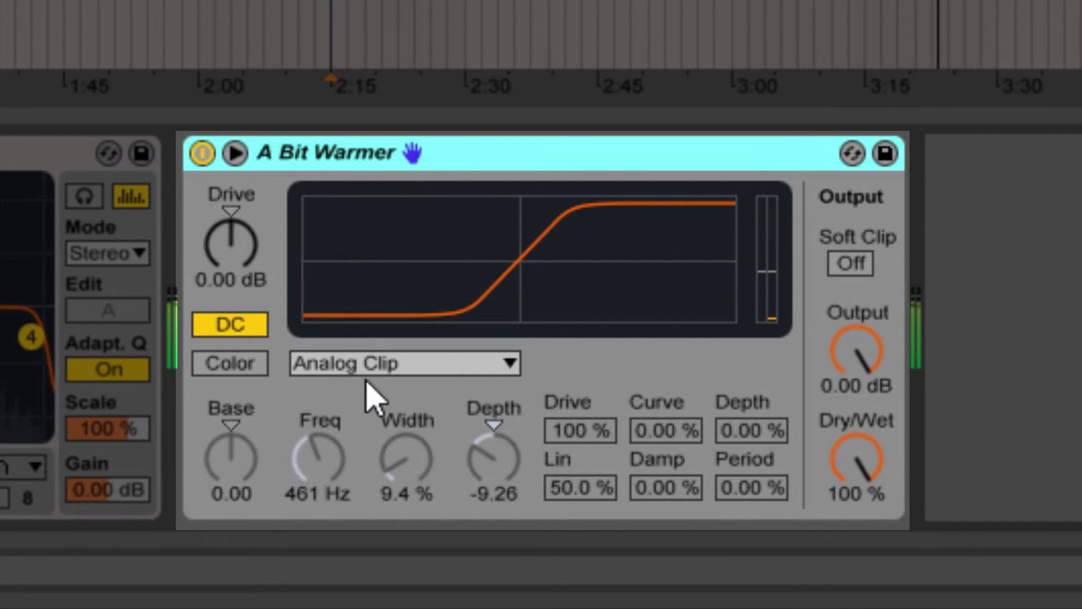
left_click(372, 373)
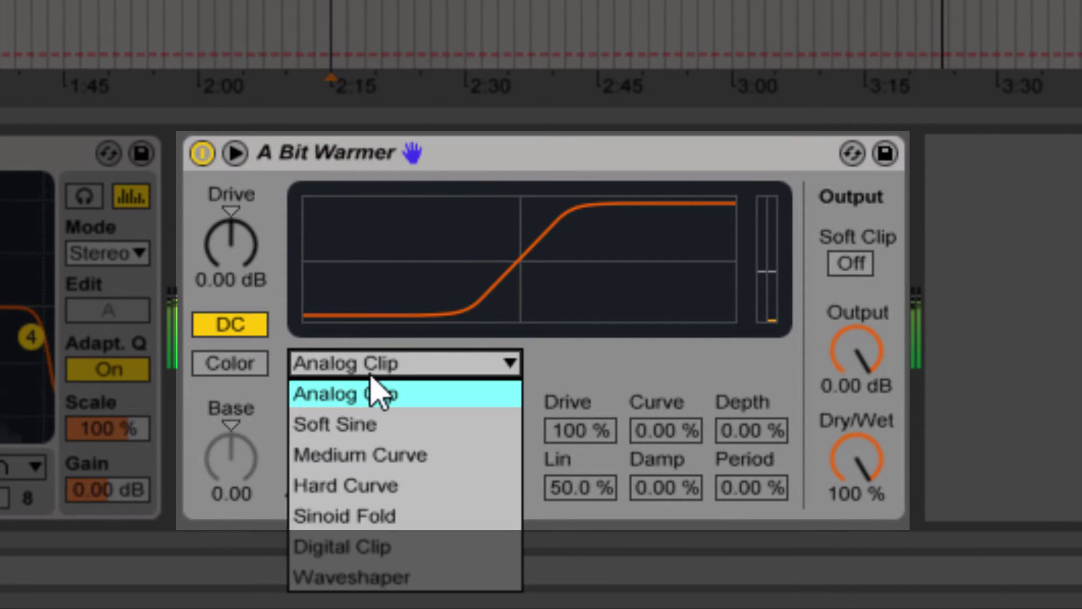
left_click(423, 515)
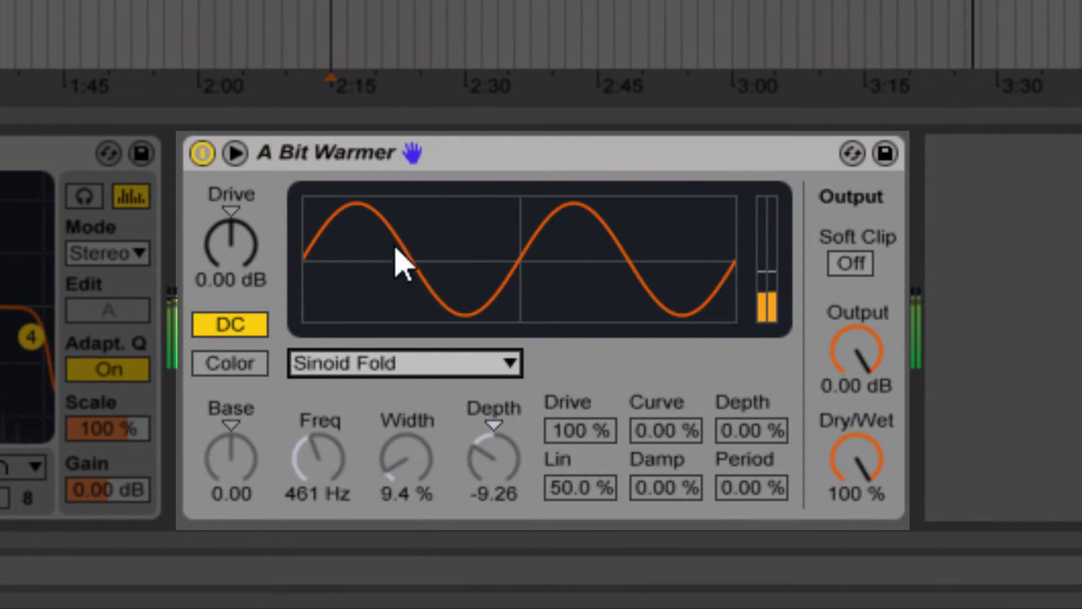
left_click_drag(251, 261, 252, 232)
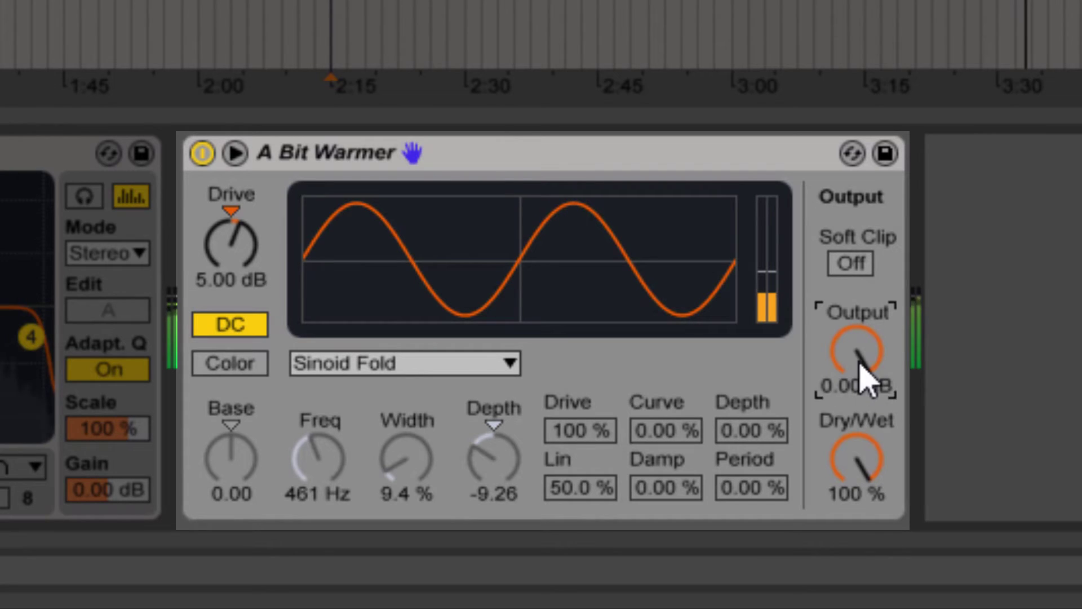
mouse_move(859, 363)
left_mouse_down()
mouse_move(858, 401)
mouse_move(864, 374)
left_mouse_up()
type("-5")
key("Return")
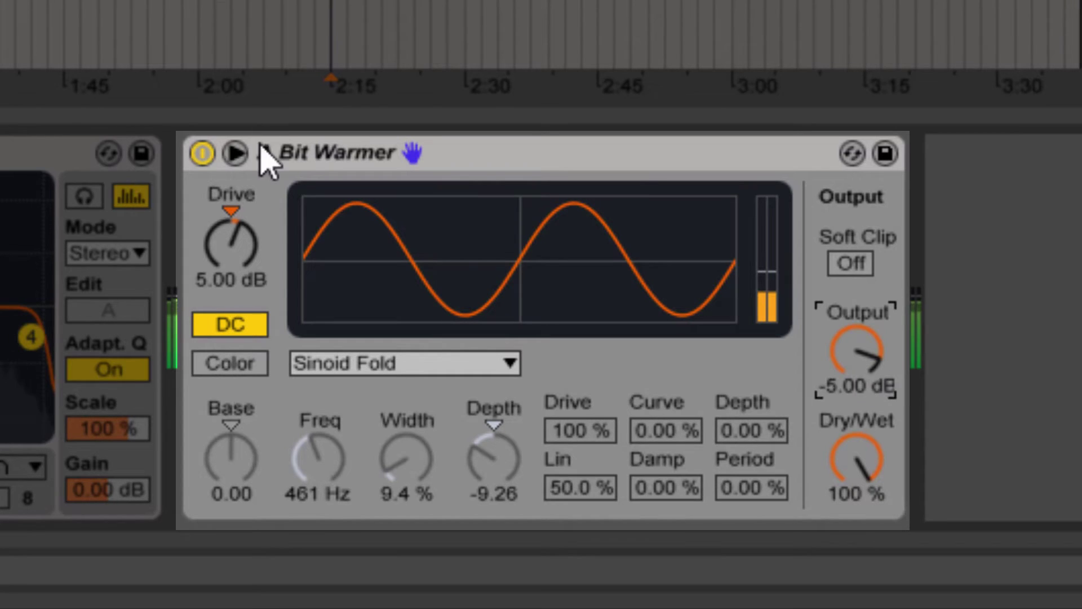
left_click(279, 155)
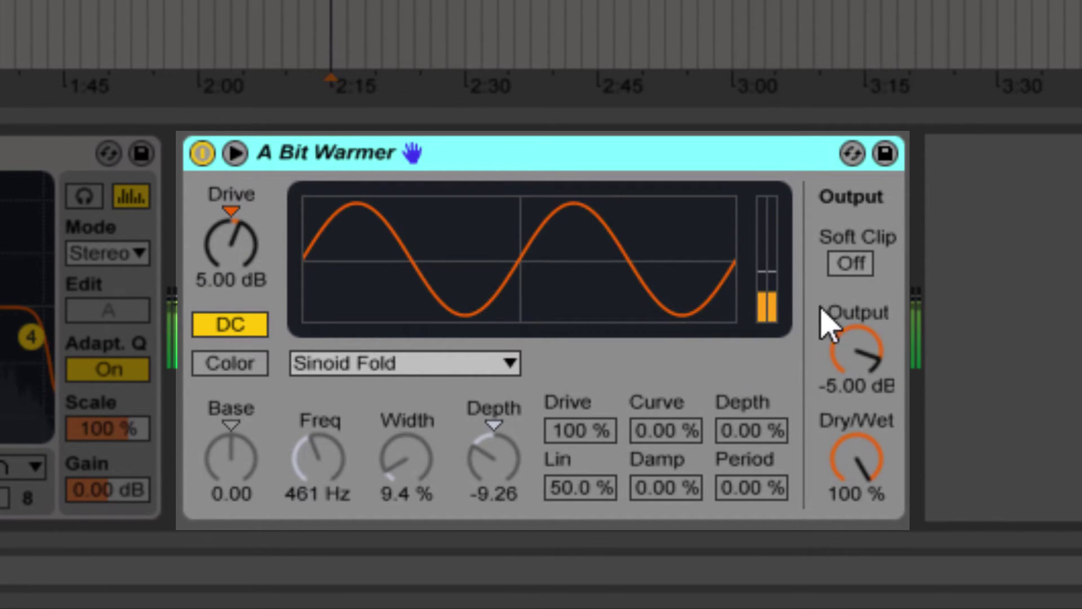
Step: A/B the A Bit Warmer Saturator by bypassing it repeatedly, then set Dry/Wet to 40.5%
left_click(203, 153)
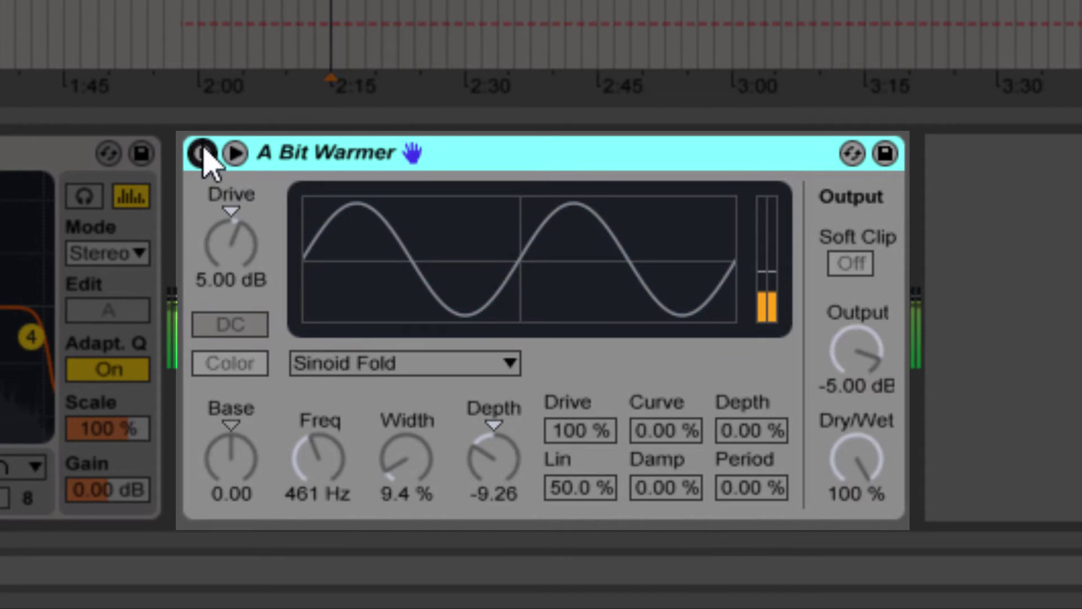
left_click(203, 153)
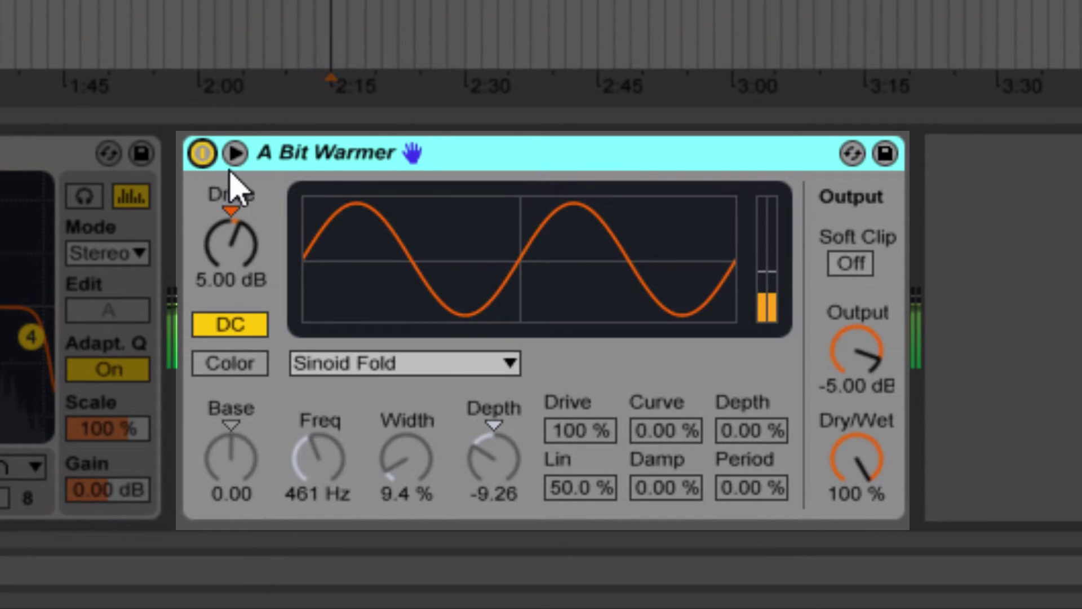
left_click(203, 153)
left_click(203, 153)
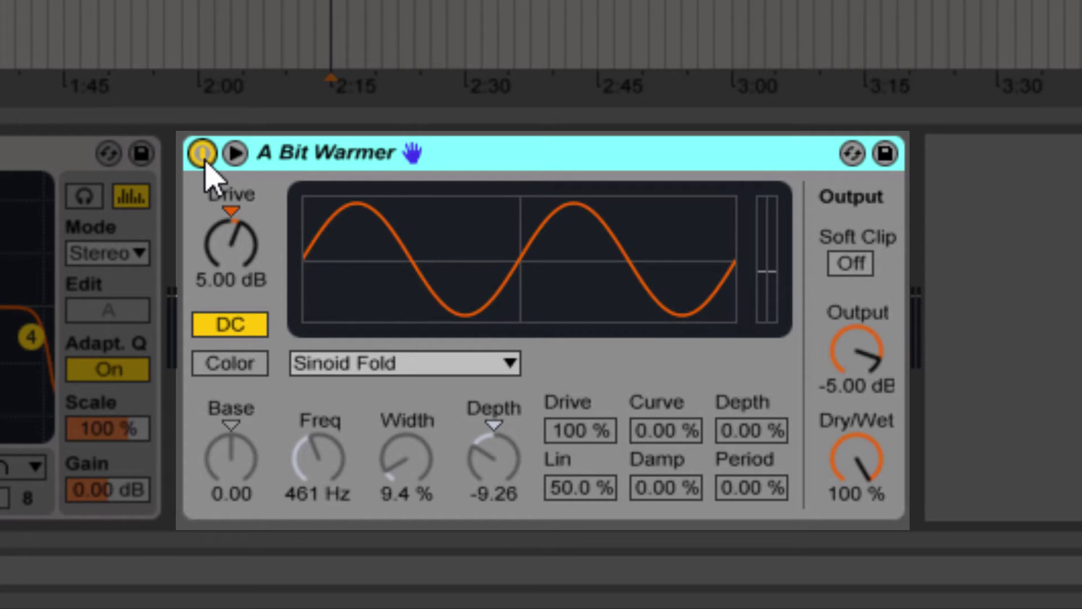
left_click(203, 157)
left_click(212, 160)
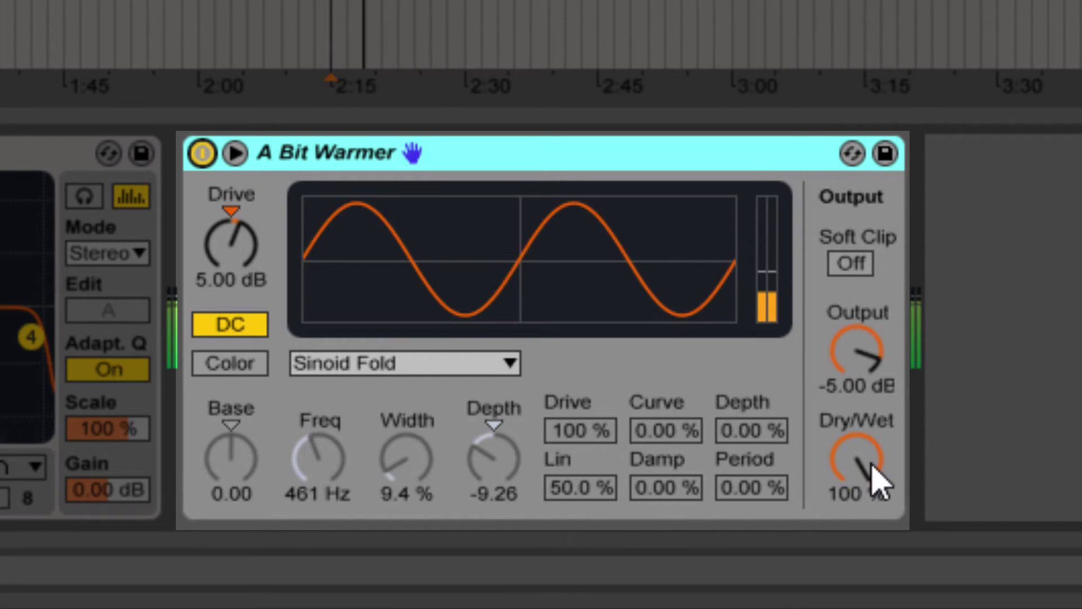
mouse_move(876, 476)
left_mouse_down()
mouse_move(877, 554)
mouse_move(879, 473)
left_mouse_up()
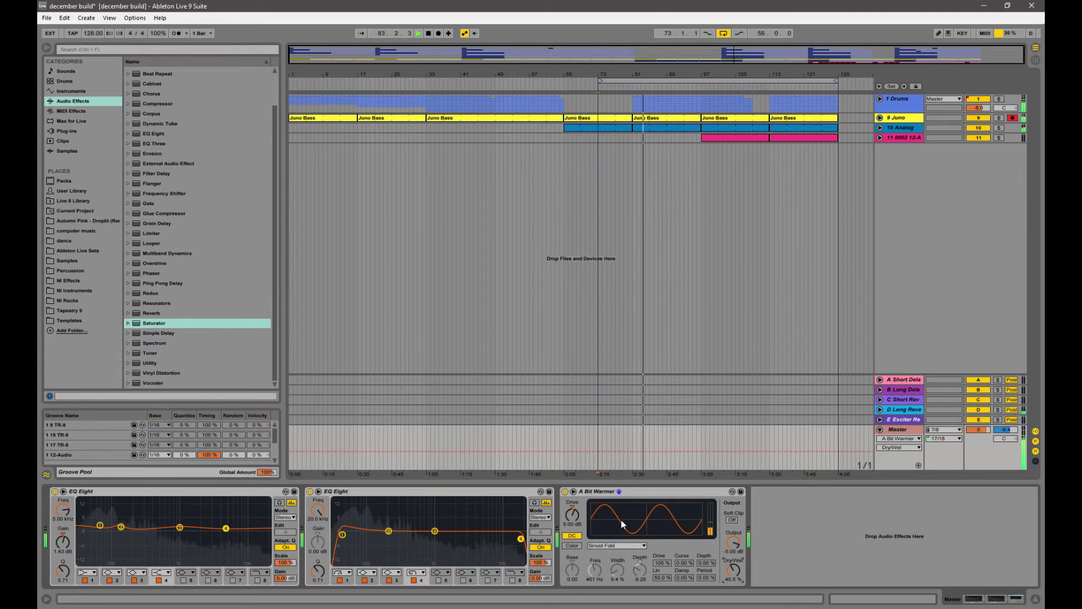
Step: Group both EQ Eights and A Bit Warmer with Ctrl+G, then A/B the rack
left_click(618, 492)
left_click(114, 492)
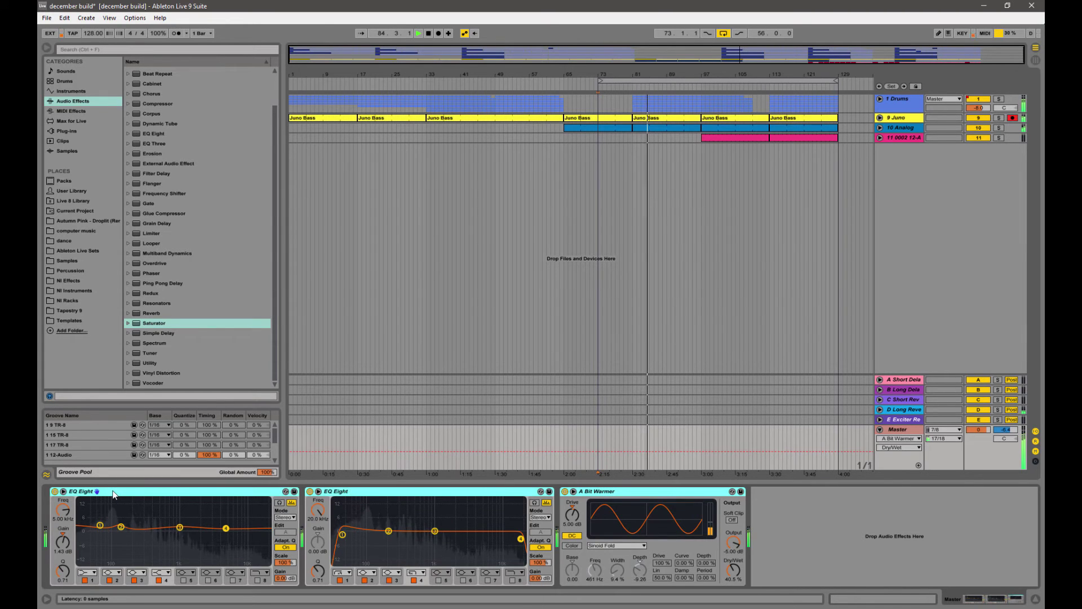
key("ctrl+g")
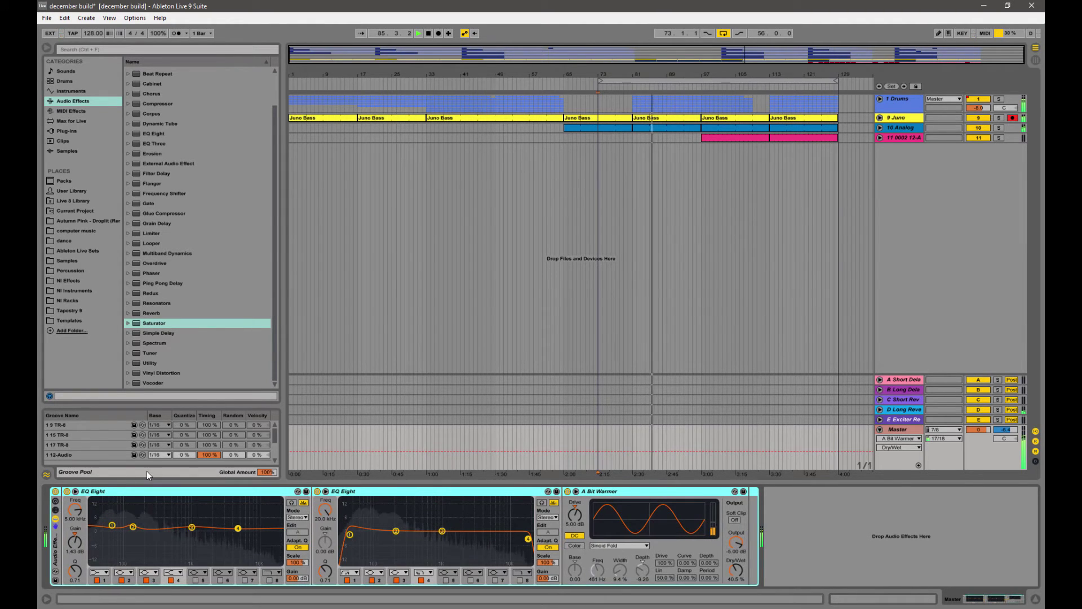
left_click(55, 491)
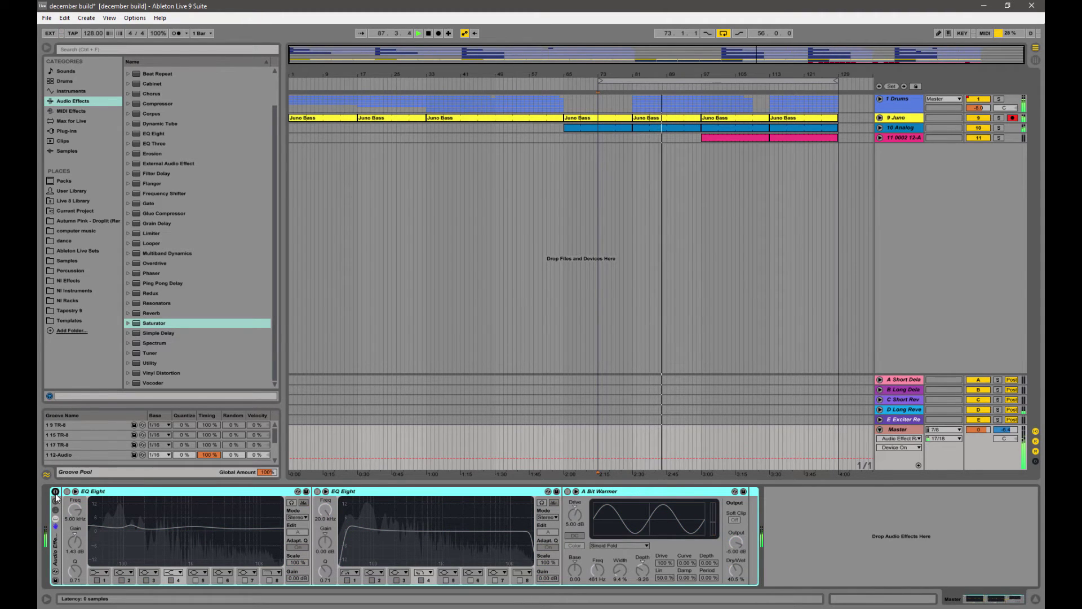
left_click(56, 491)
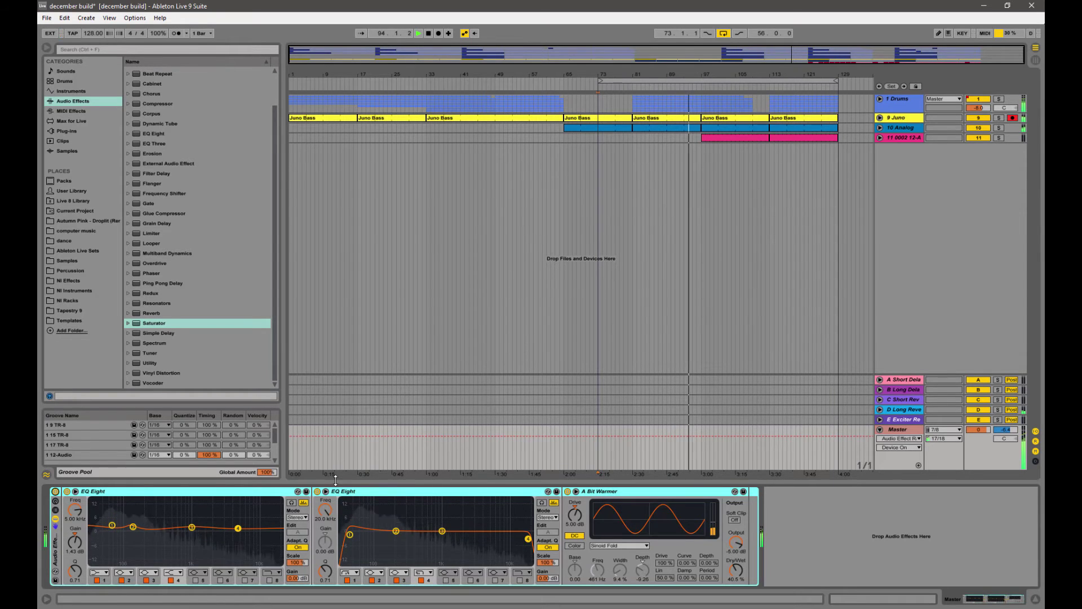
Step: Add a new EQ Eight after A Bit Warmer and switch its mode to M/S
left_click(141, 134)
left_click_drag(736, 524, 787, 500)
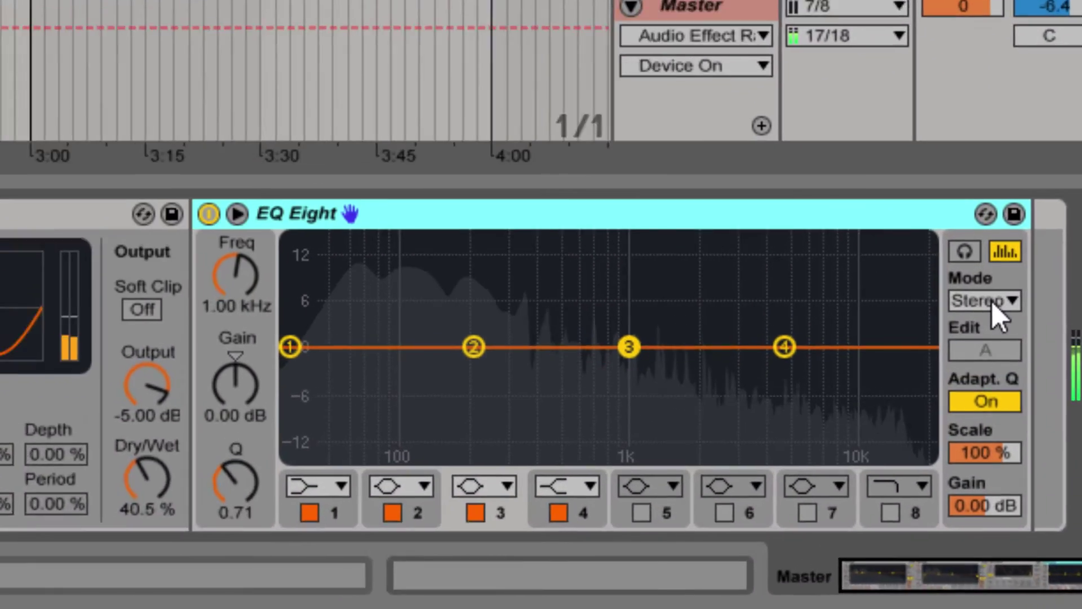
left_click(988, 435)
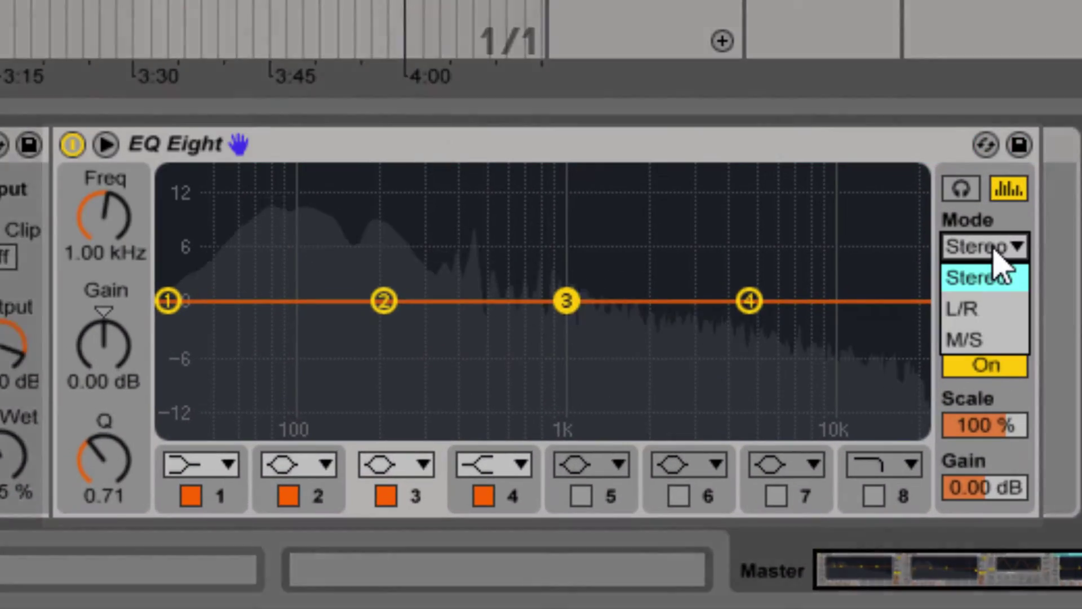
left_click(980, 479)
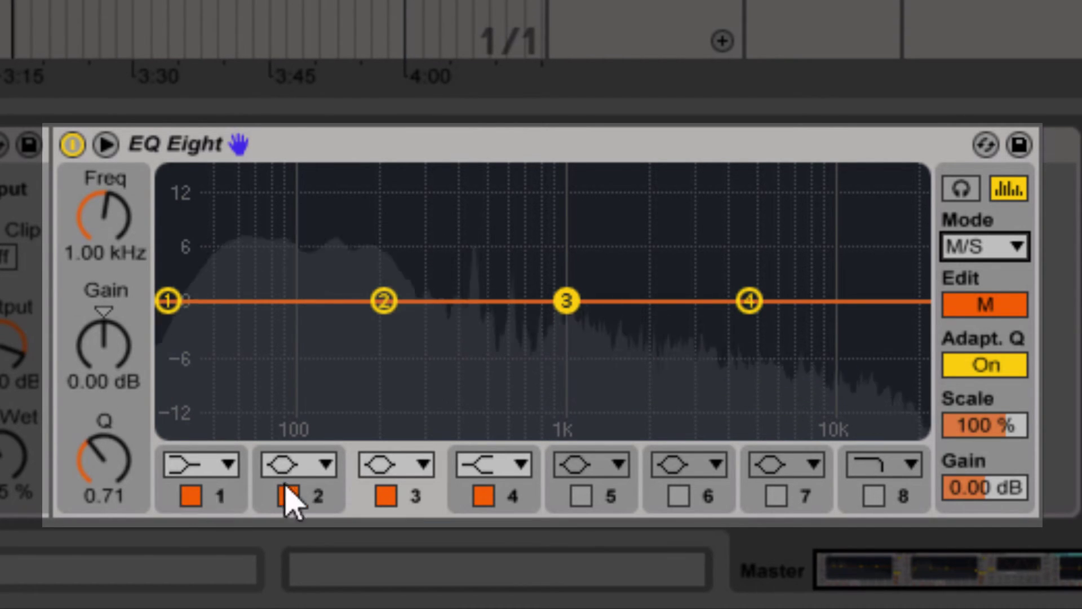
Step: Boost the Mid channel's band 2 by 1.43 dB at 74.8 Hz, Q 1.19
left_click(382, 302)
left_click_drag(383, 300, 265, 284)
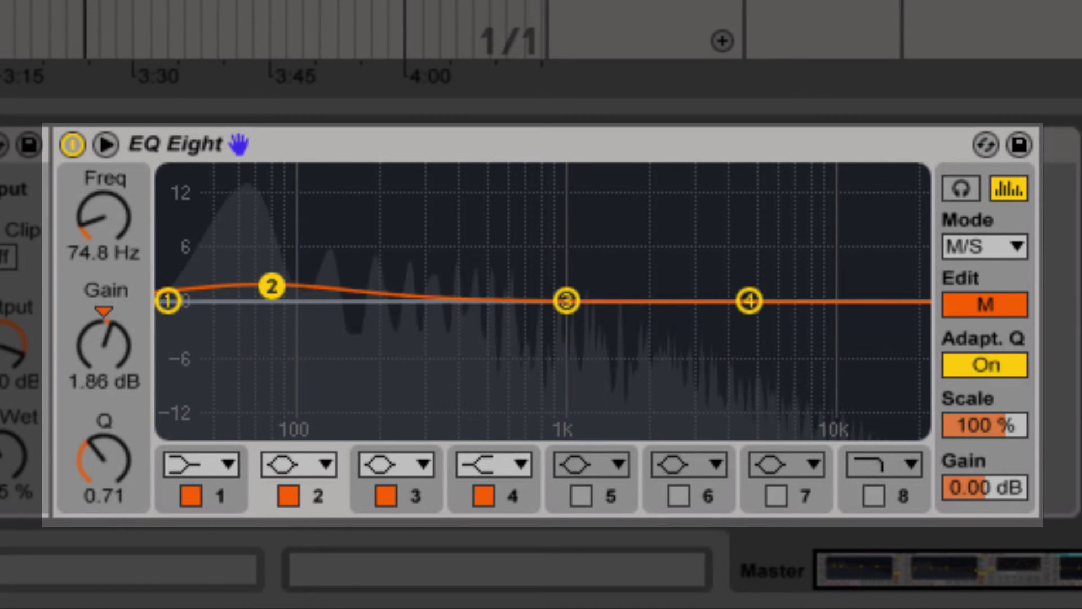
left_click_drag(109, 346, 109, 352)
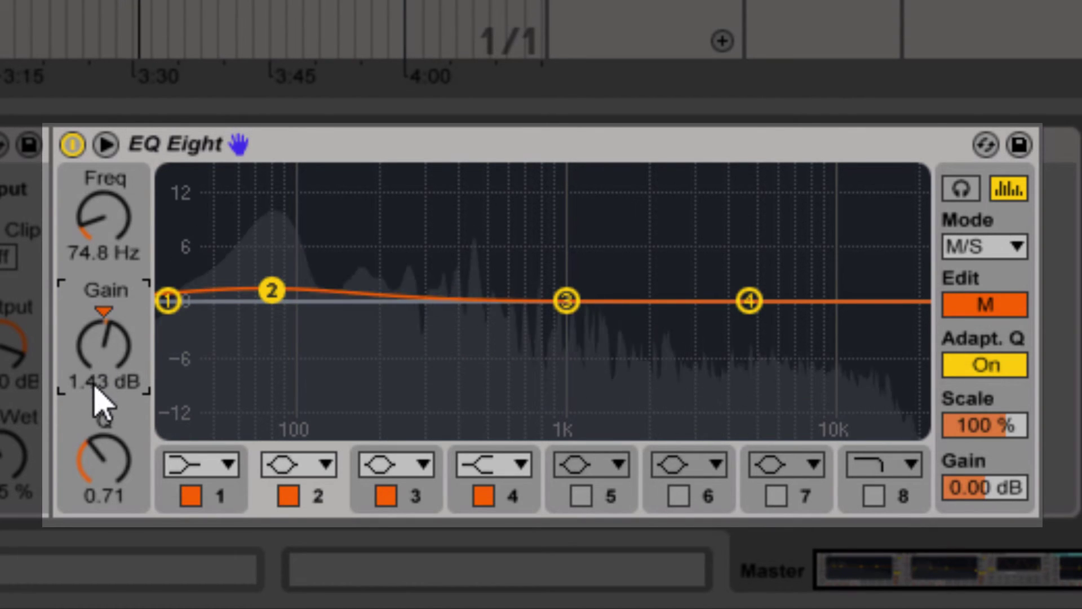
mouse_move(118, 446)
left_mouse_down()
mouse_move(118, 418)
mouse_move(133, 459)
left_mouse_up()
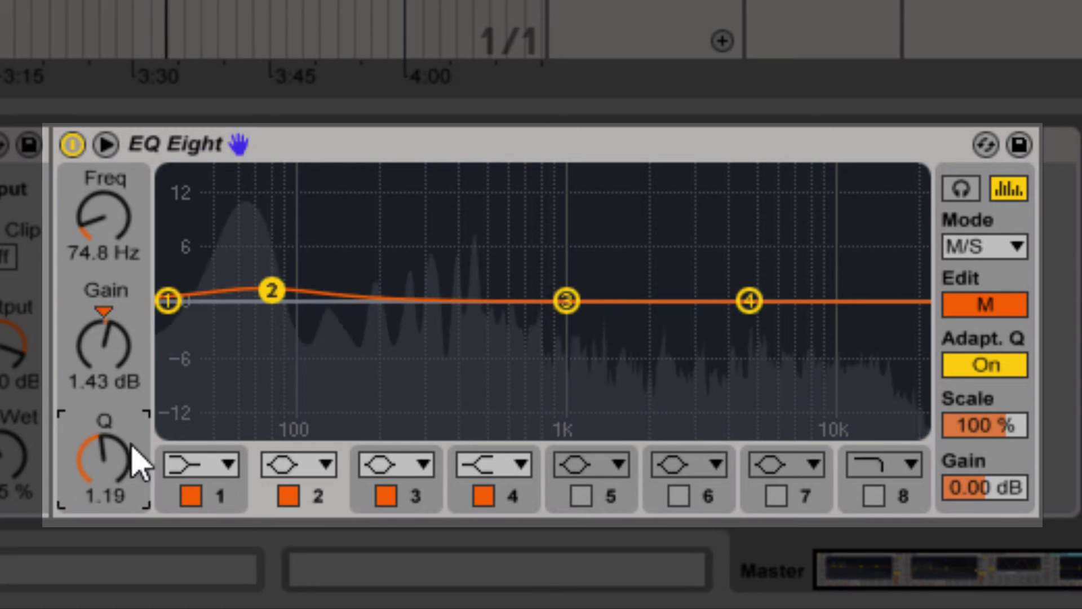
Step: On the Side channel, enable band 1's high-pass and raise its cutoff to about 53 Hz
left_click(988, 305)
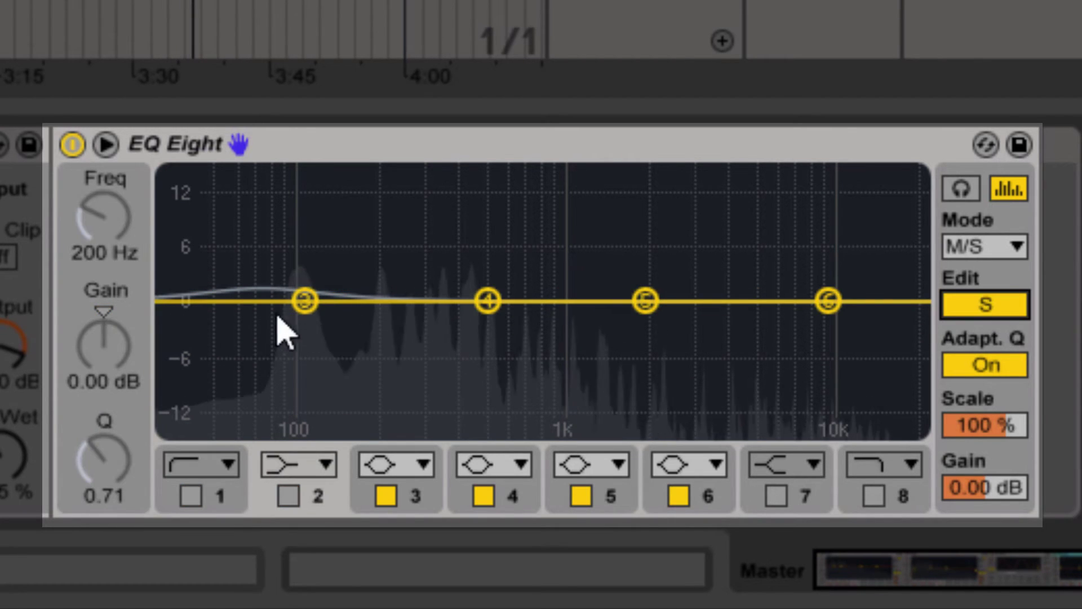
left_click(224, 474)
left_click(219, 499)
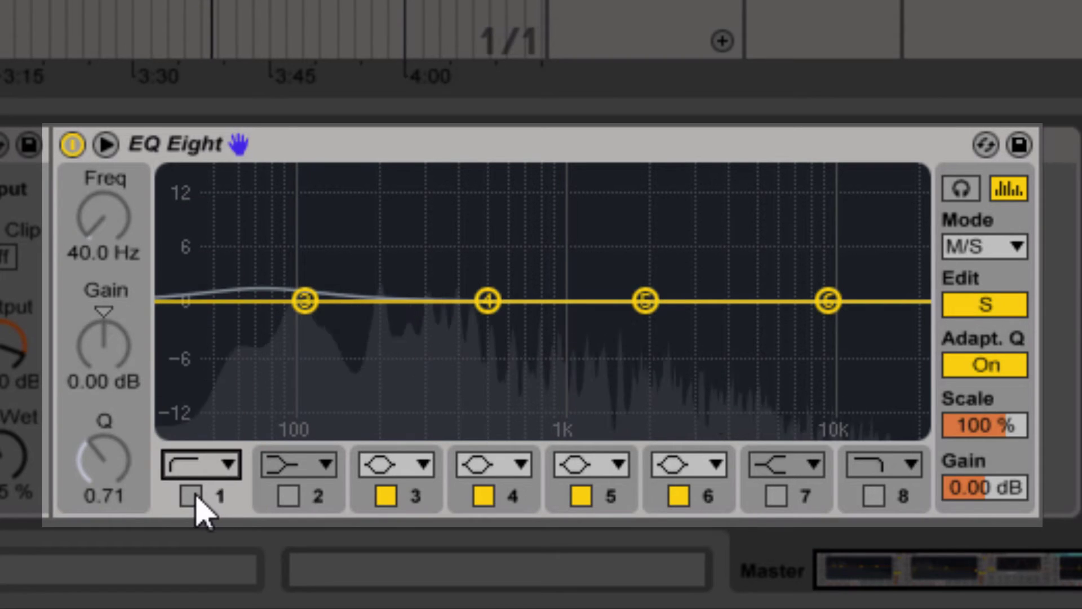
left_click(191, 496)
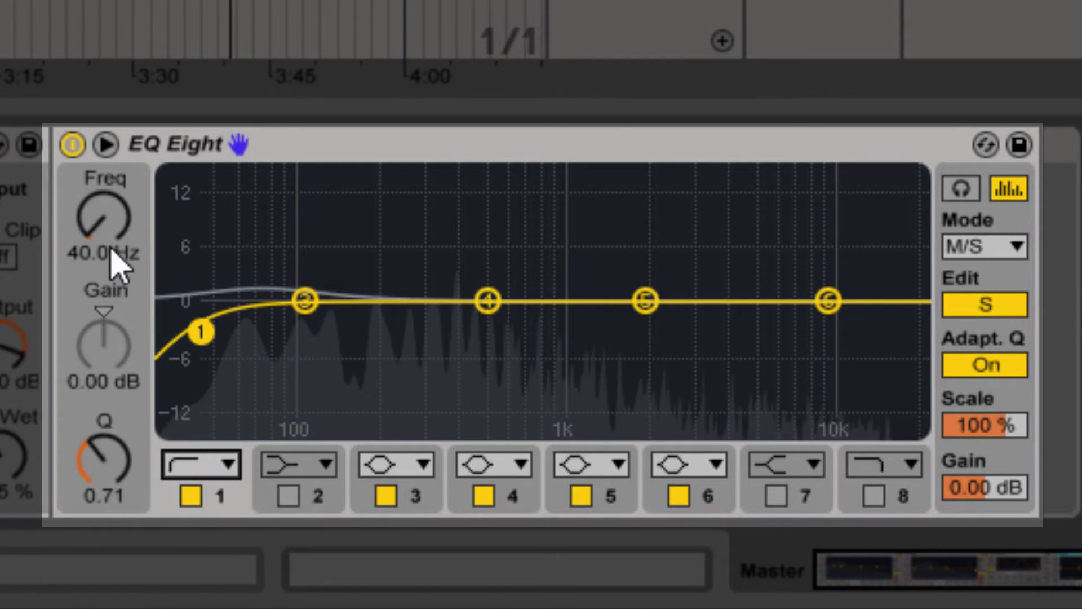
left_click(113, 213)
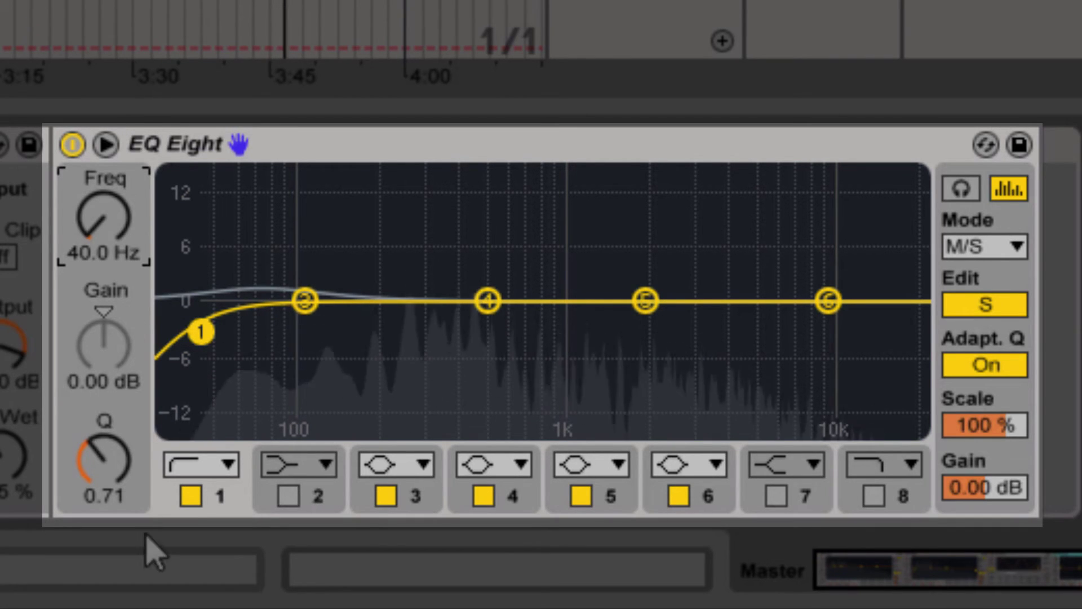
left_click_drag(104, 217, 103, 163)
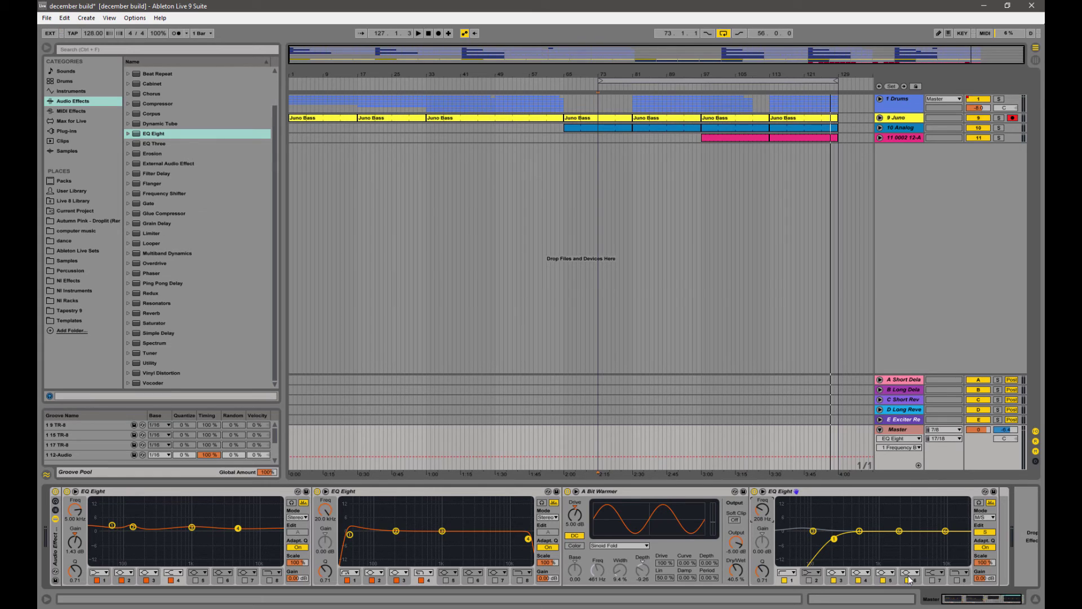
Step: Enable band 7 of the M/S EQ with about a 1 dB boost and start playback
left_click(931, 580)
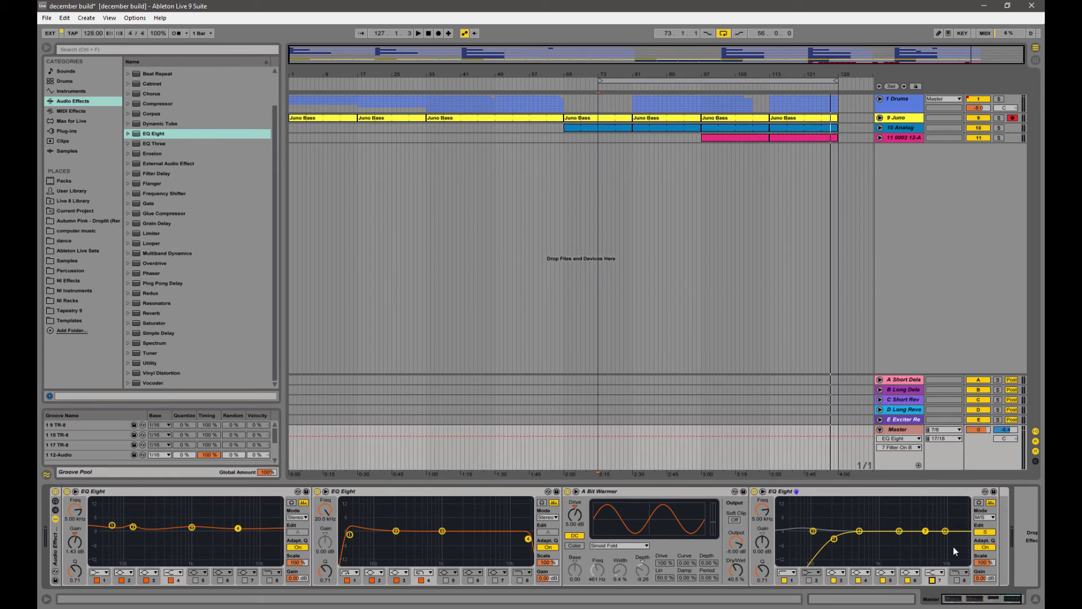
left_click_drag(764, 536, 766, 510)
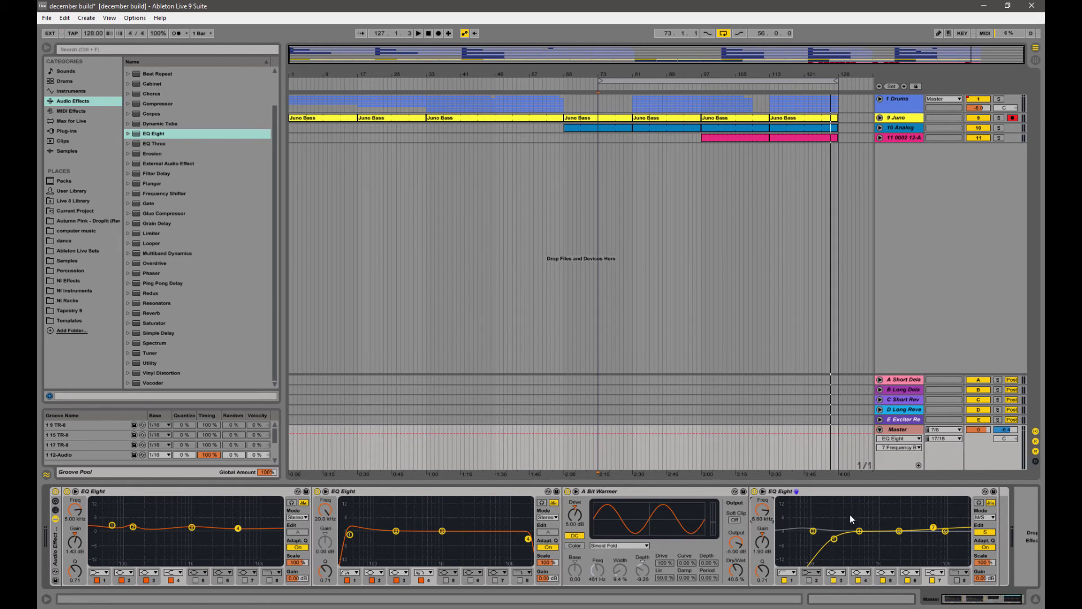
key("space")
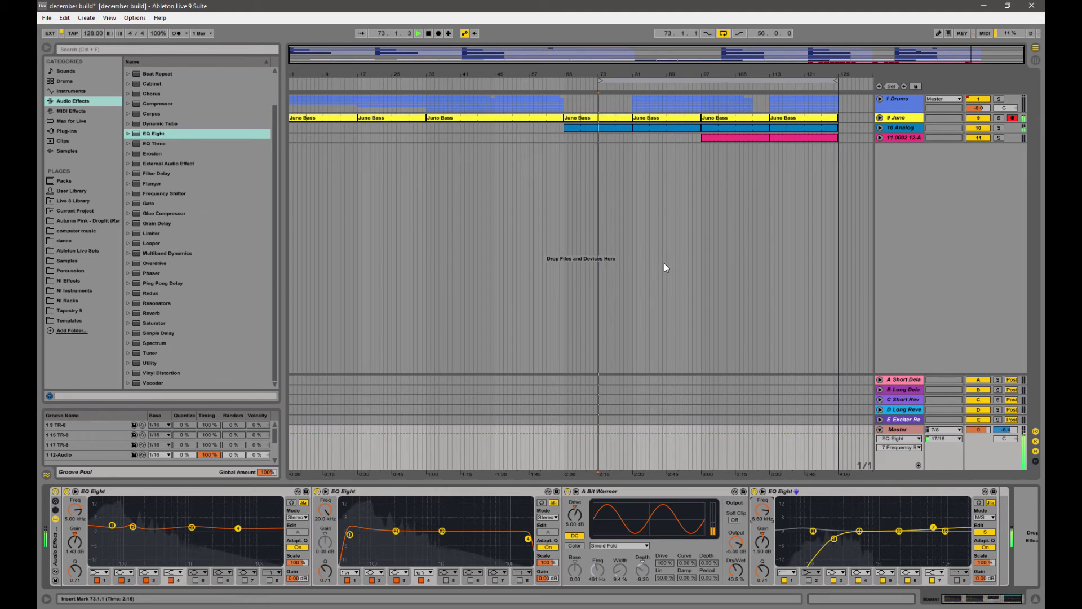
Step: Move playback later in the song and A/B the M/S EQ Eight by bypassing it
left_click(679, 140)
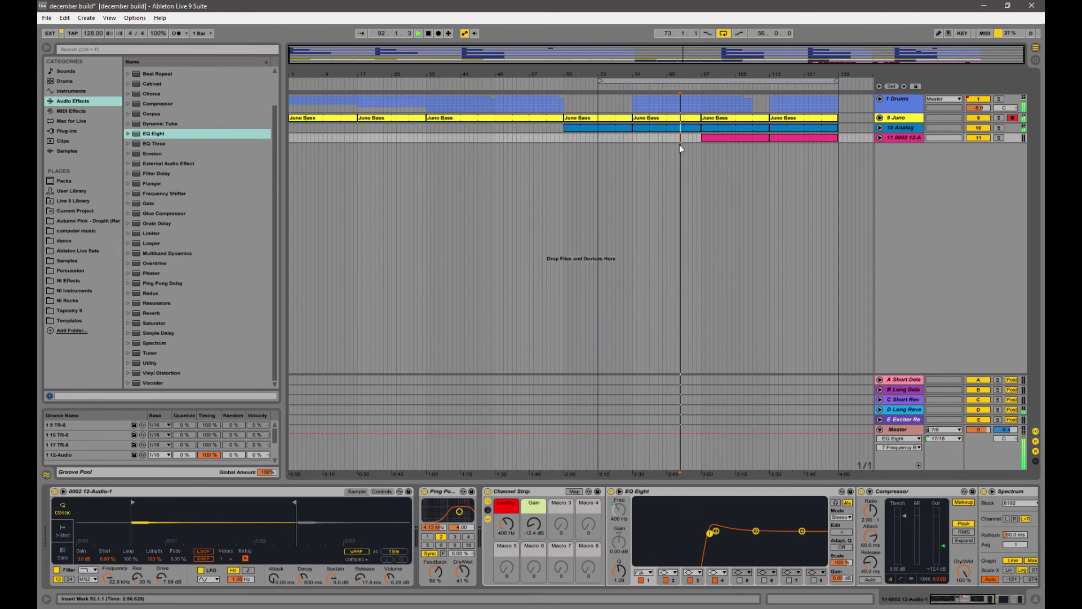
left_click(761, 461)
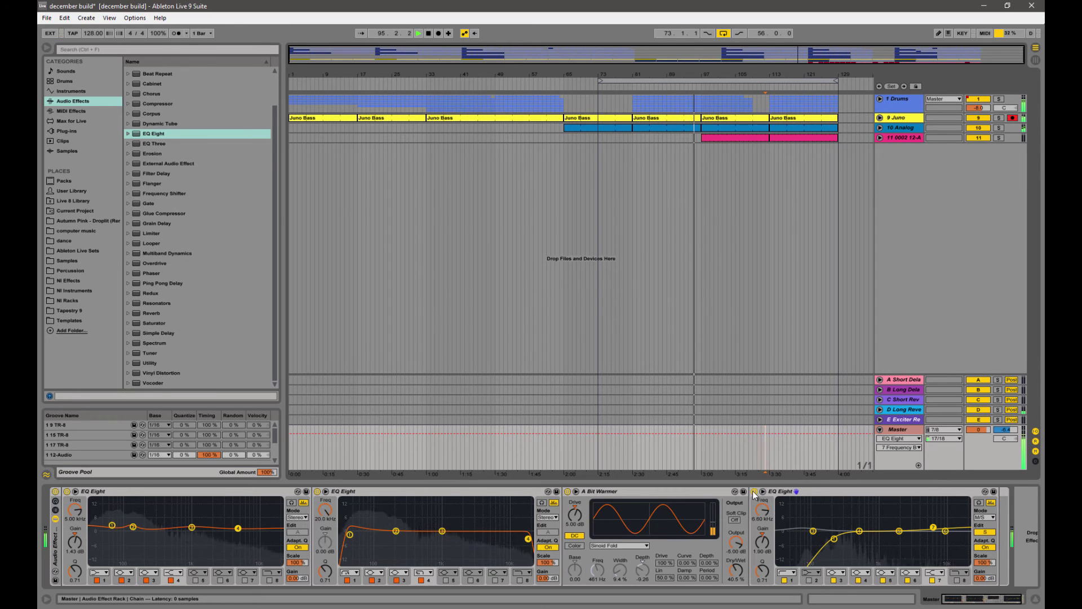
left_click(754, 491)
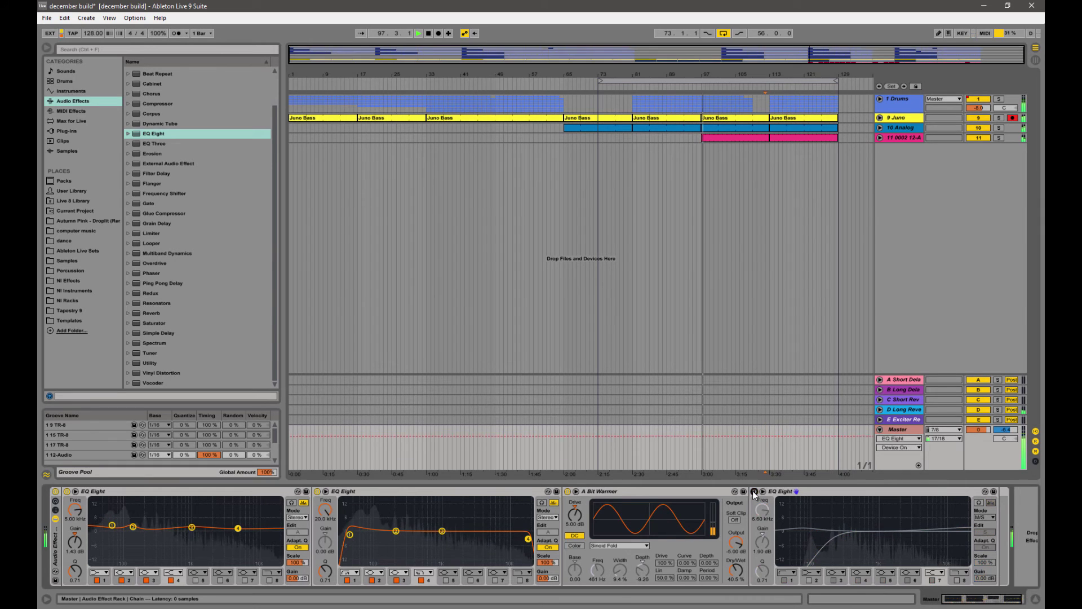
left_click(754, 491)
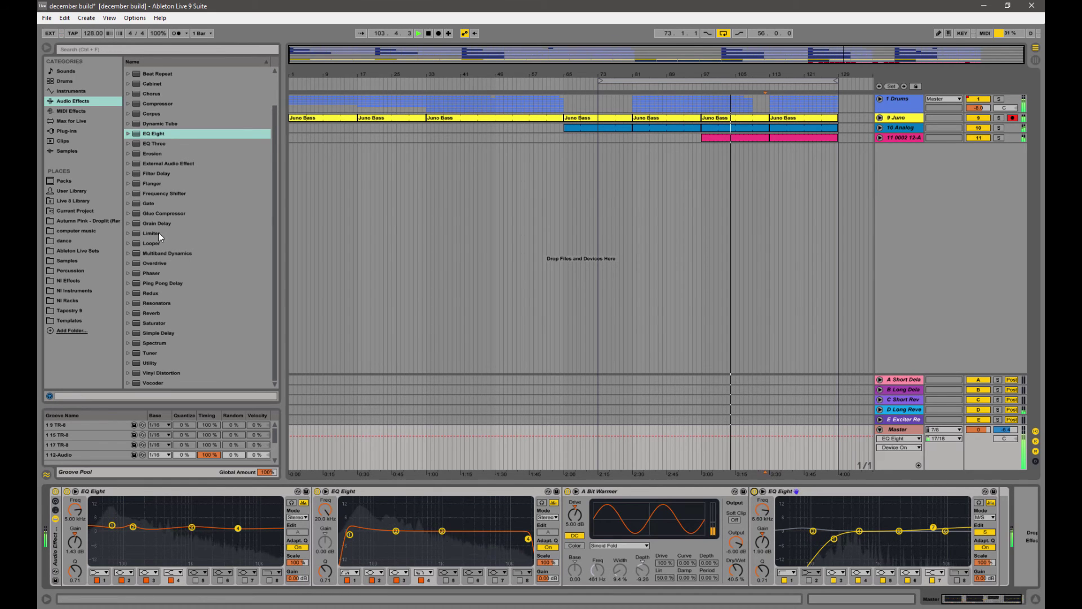
Step: Add a Limiter at the end of the master rack, after the M/S EQ Eight
left_click_drag(158, 233, 975, 534)
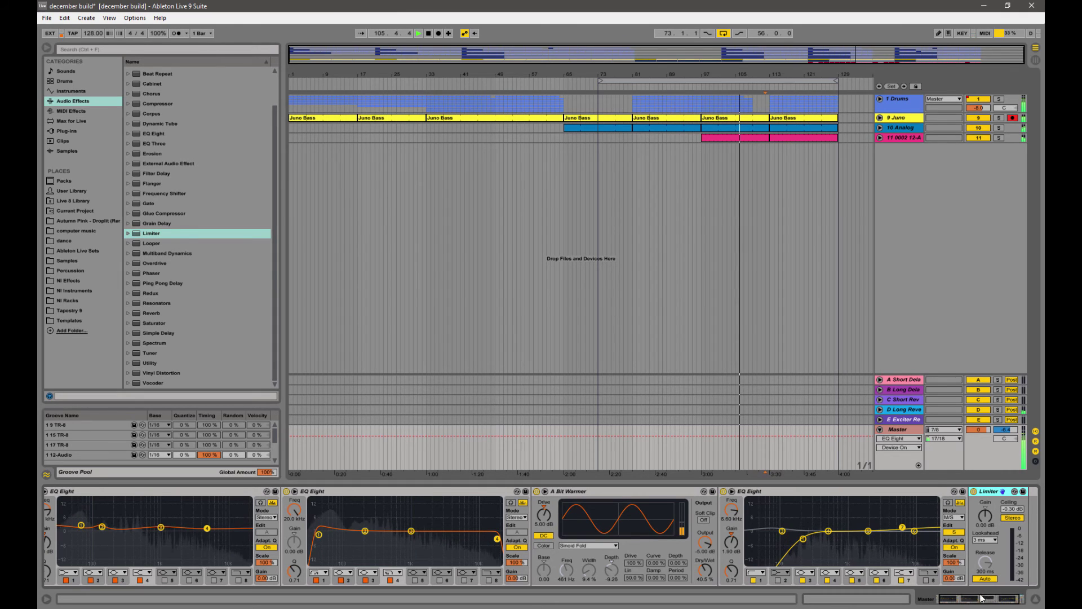
scroll(789, 529, "right", 1)
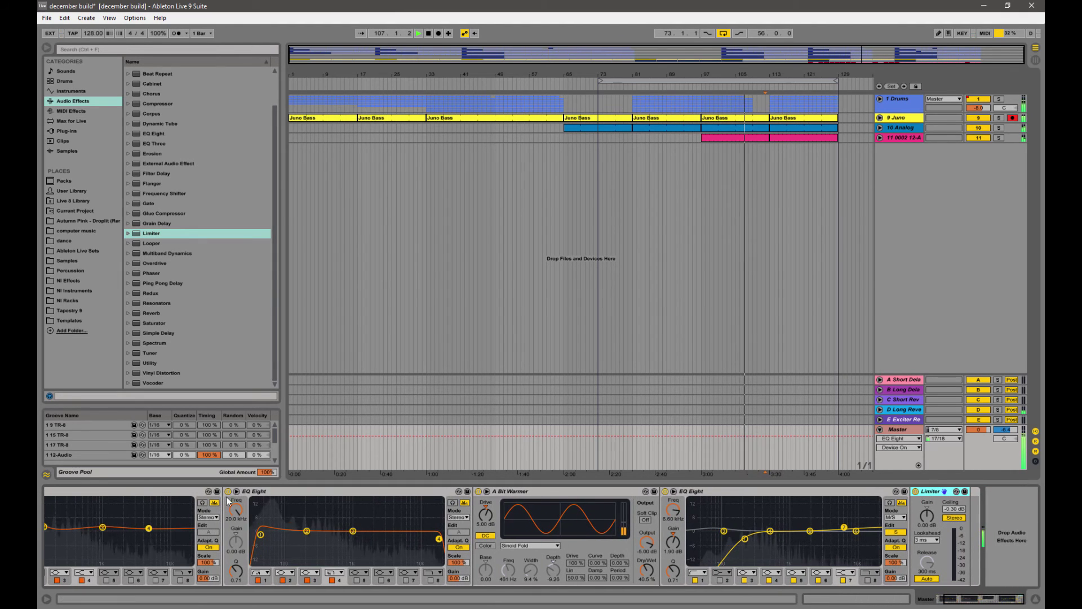
scroll(1007, 602, "left", 2)
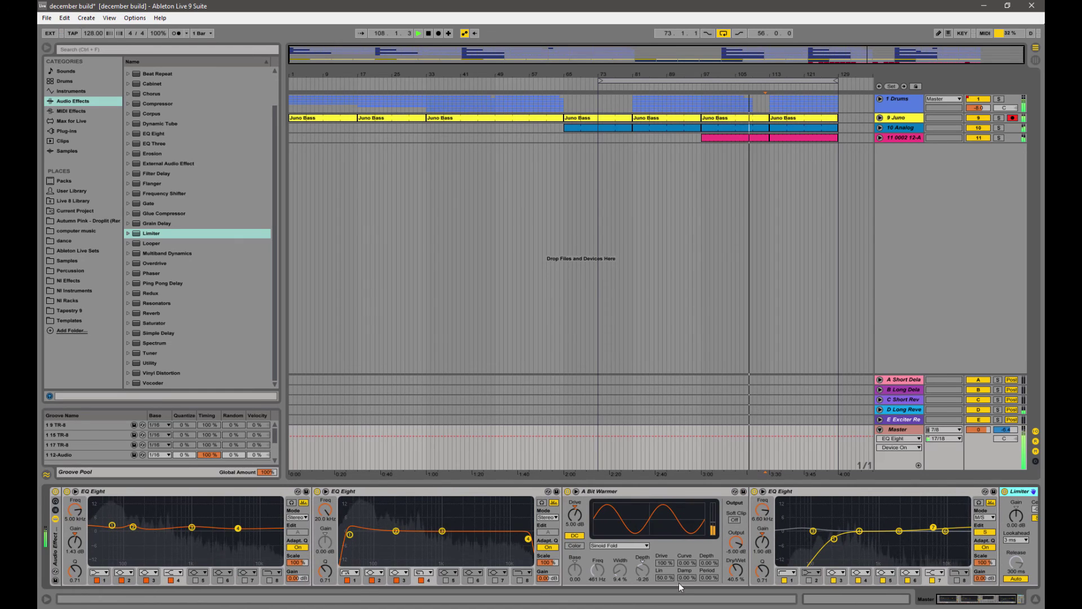
Step: Enable Oversampling on all three EQ Eights
right_click(139, 490)
left_click(147, 483)
right_click(421, 493)
left_click(462, 488)
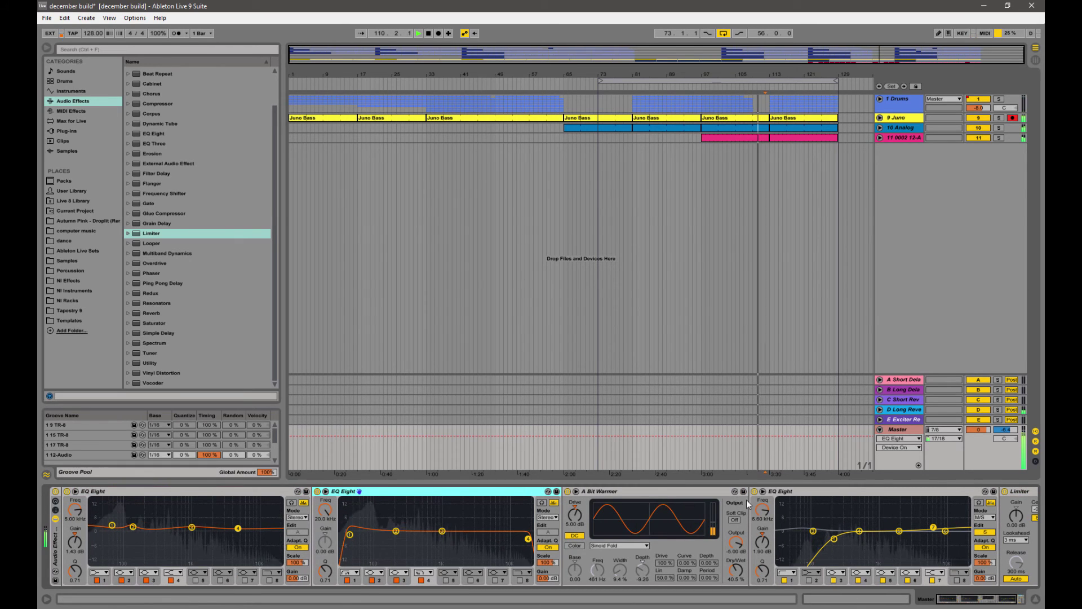
right_click(782, 492)
left_click(811, 490)
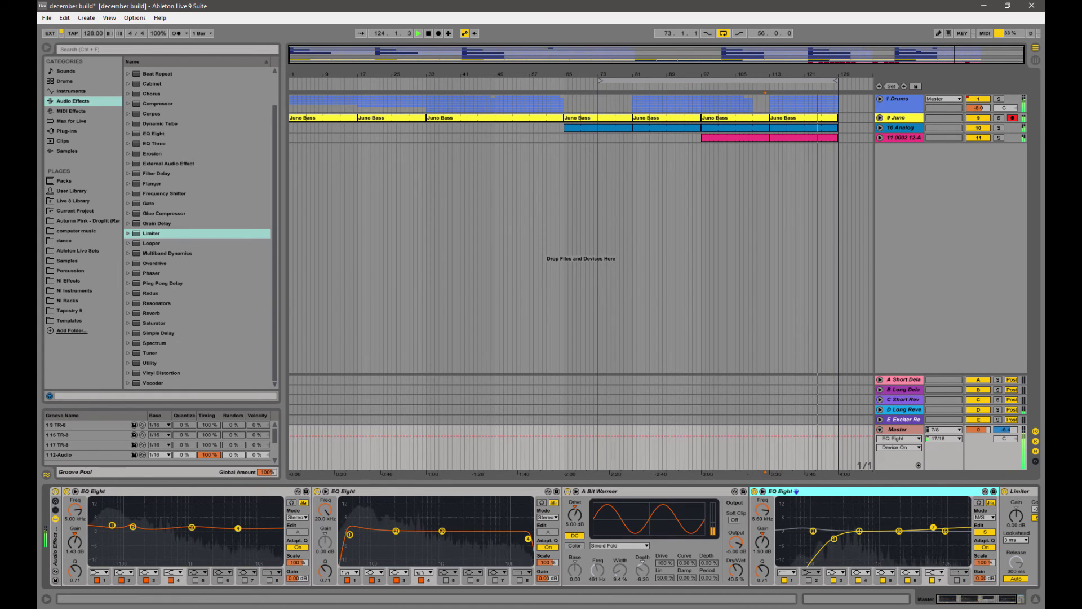
Step: Raise the Limiter's gain to about 7.70 dB, keeping the ceiling at -0.30 dB
scroll(989, 589, "down", 5)
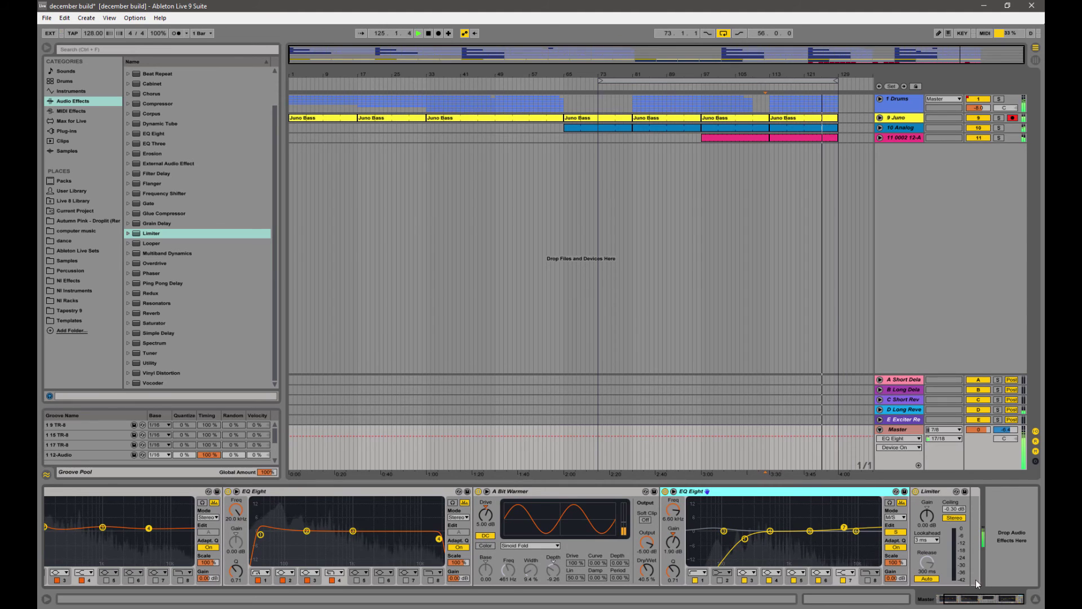
left_click(927, 513)
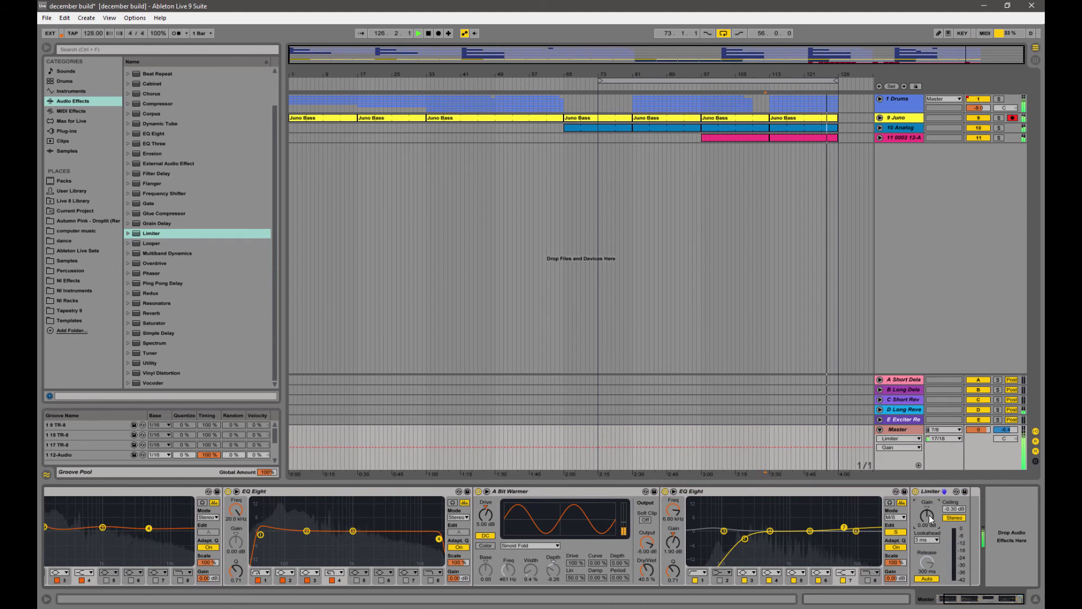
left_click_drag(929, 515, 929, 497)
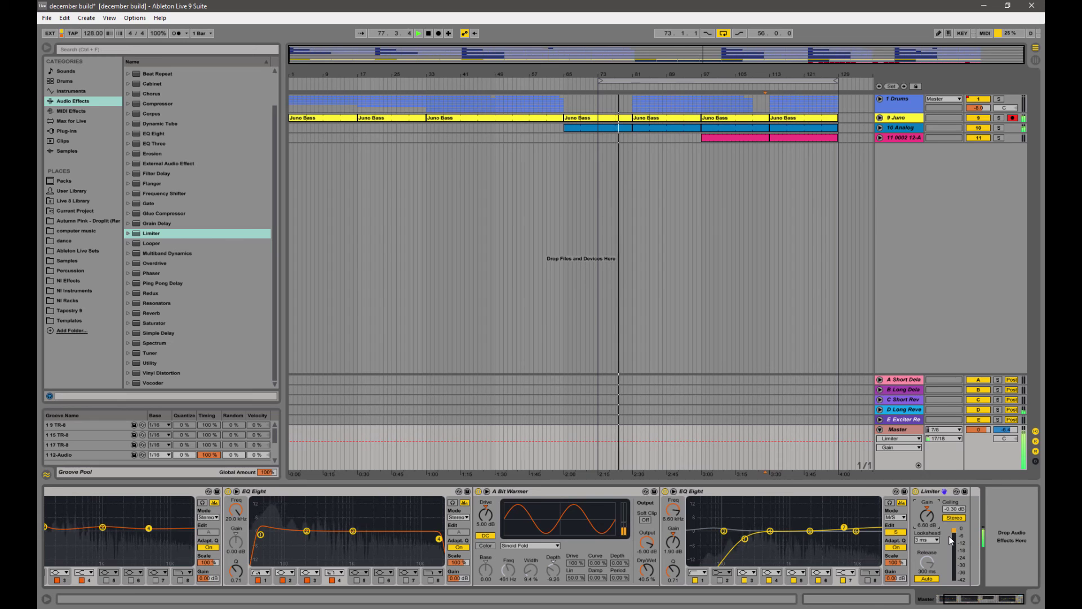
left_click_drag(929, 513, 930, 495)
Step: Add a Utility device right after the Limiter at the end of the chain
left_click(169, 363)
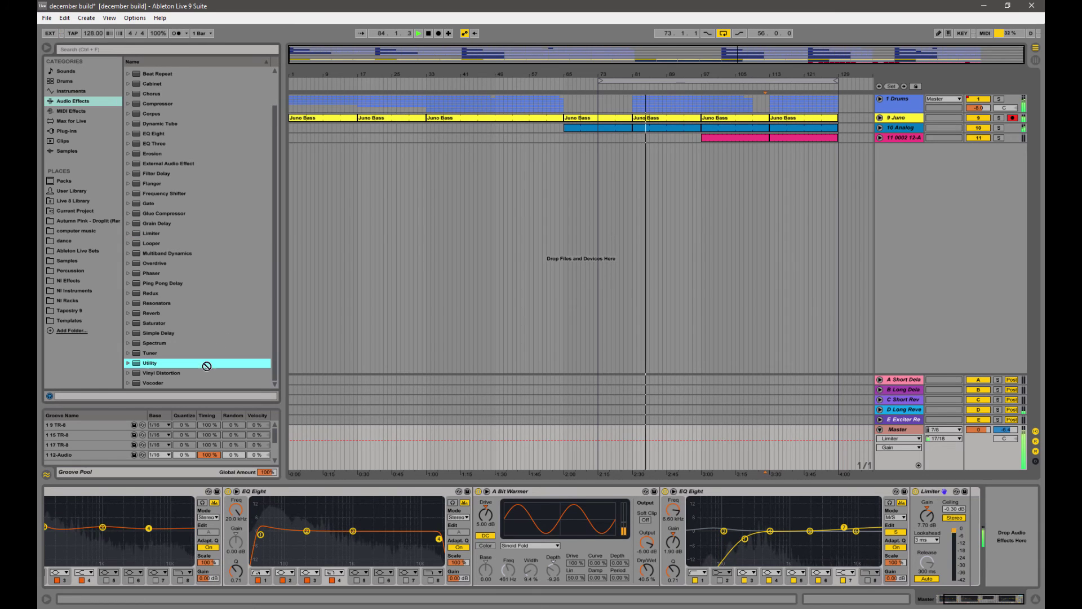
left_click_drag(966, 561, 994, 525)
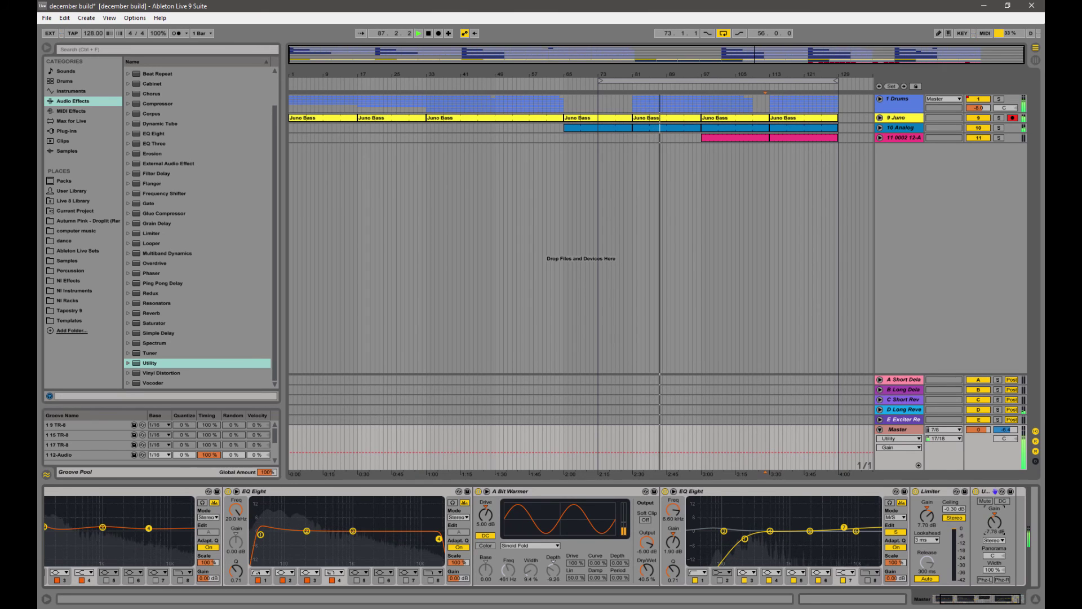
left_click_drag(989, 596, 952, 597)
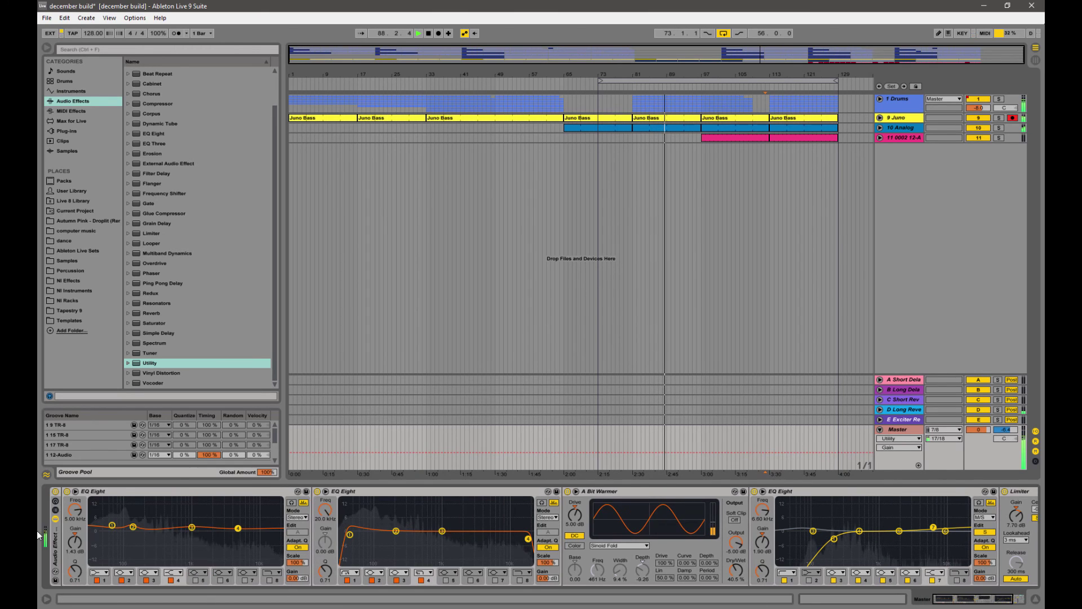
Step: Bypass the whole Audio Effect Rack and switch it back on to compare
left_click(56, 491)
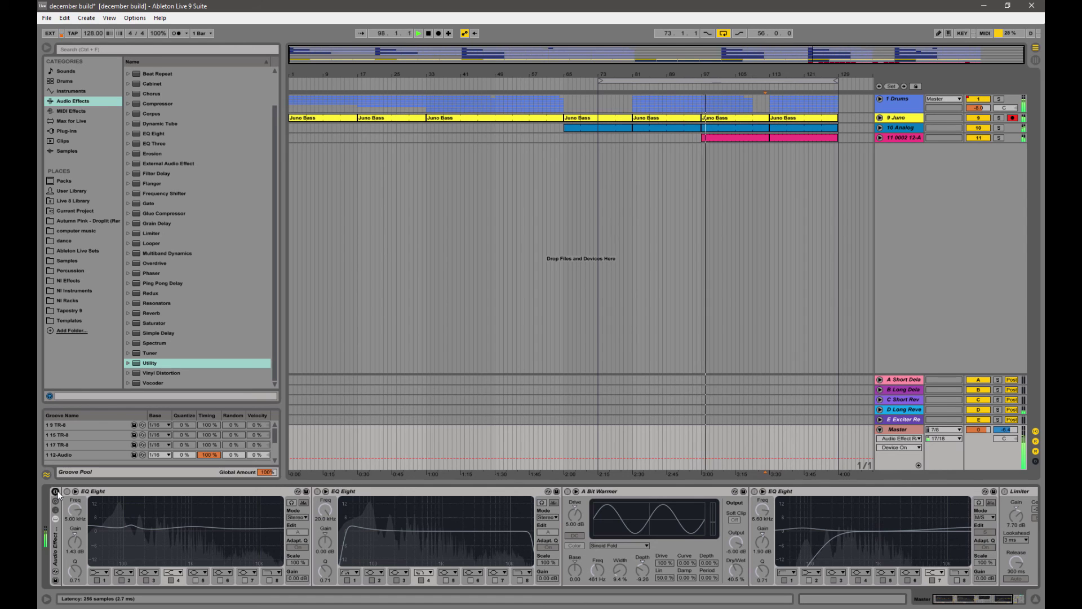
left_click(55, 491)
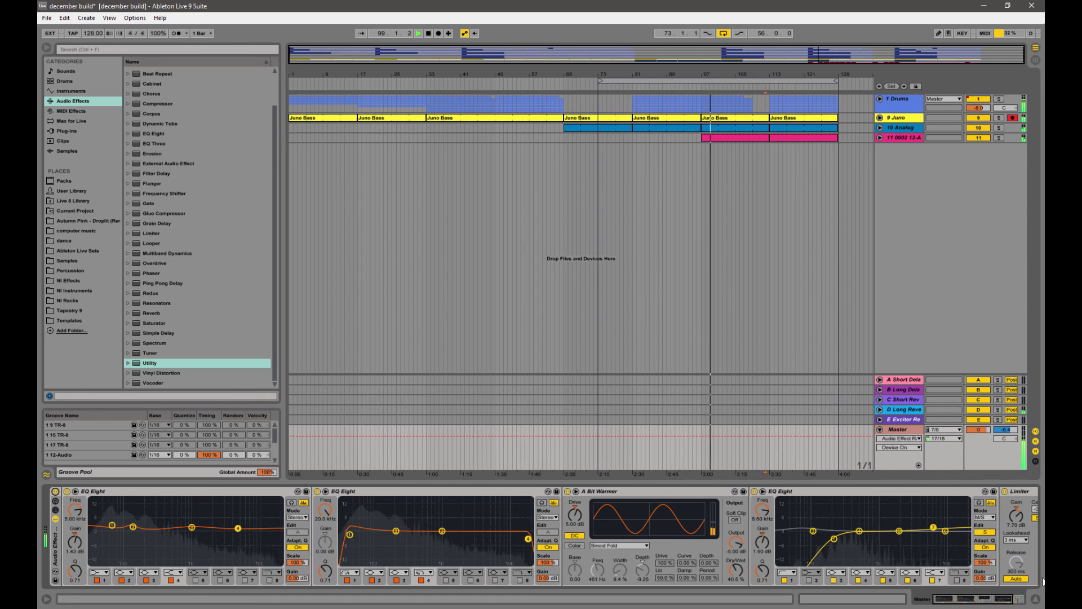
left_click(1027, 601)
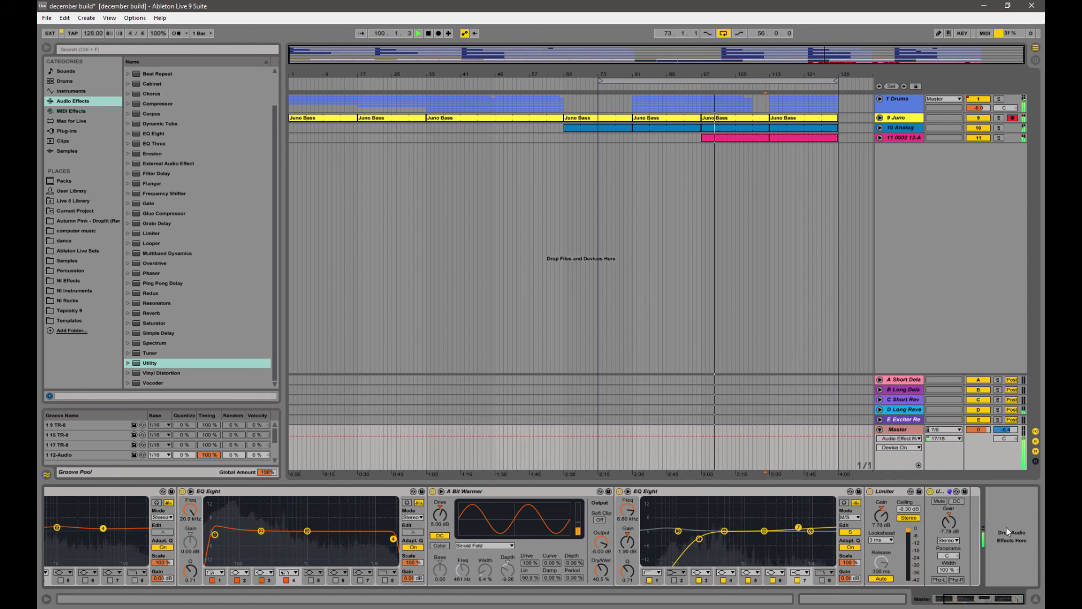